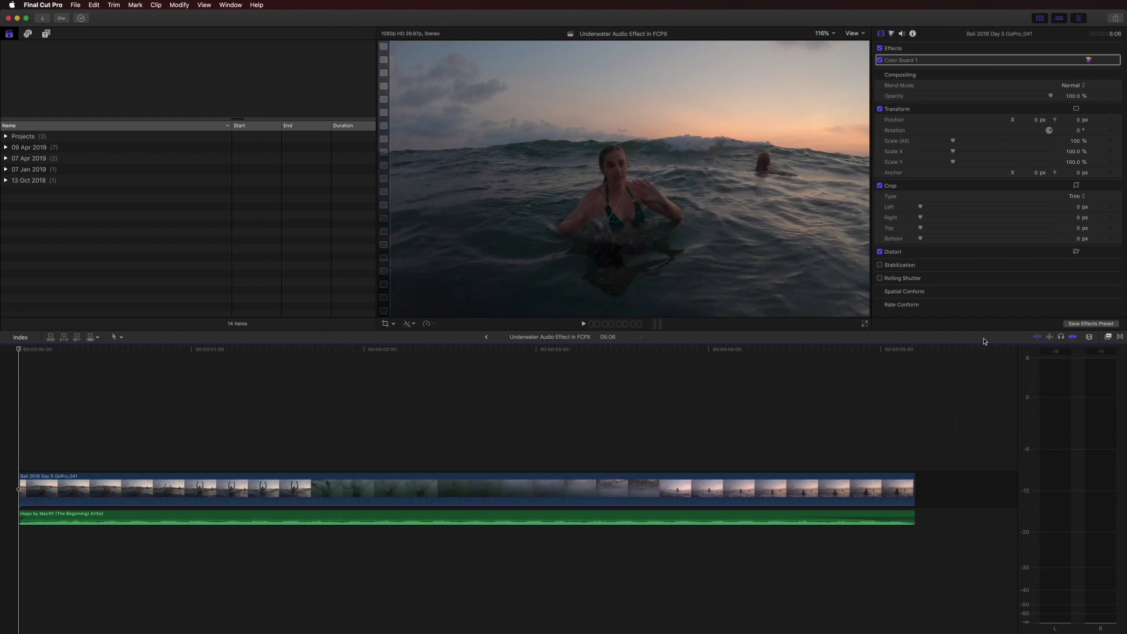
Play the timeline and stop at about 1:17, where the GoPro shot goes underwater.
key(space)
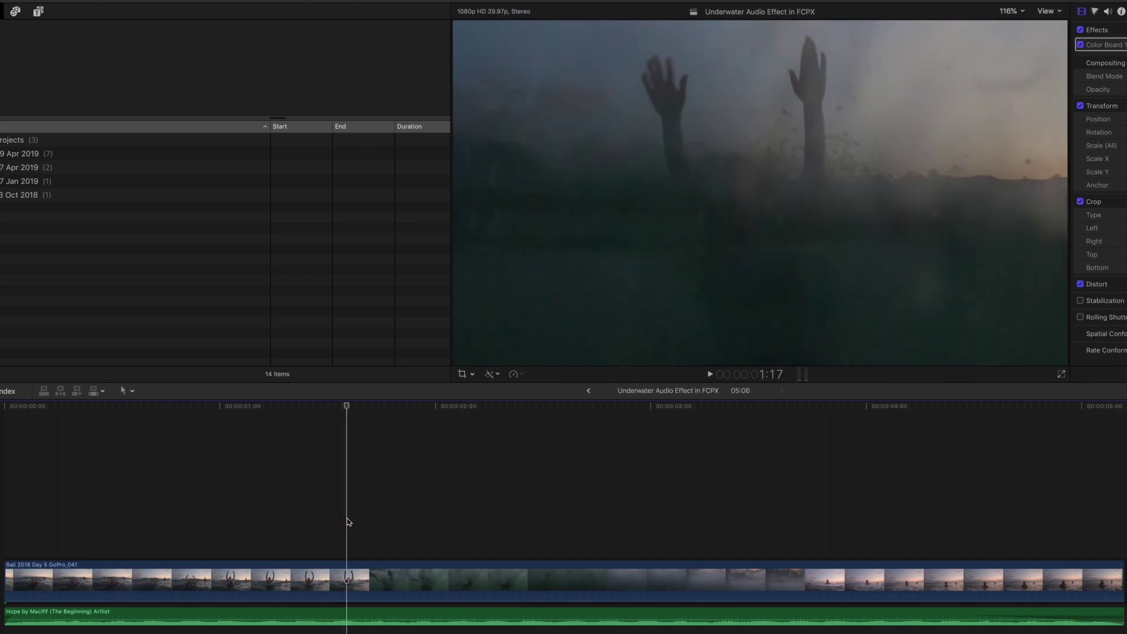
Blade the Hope music where the shot goes underwater and where it resurfaces.
key(b)
click(351, 614)
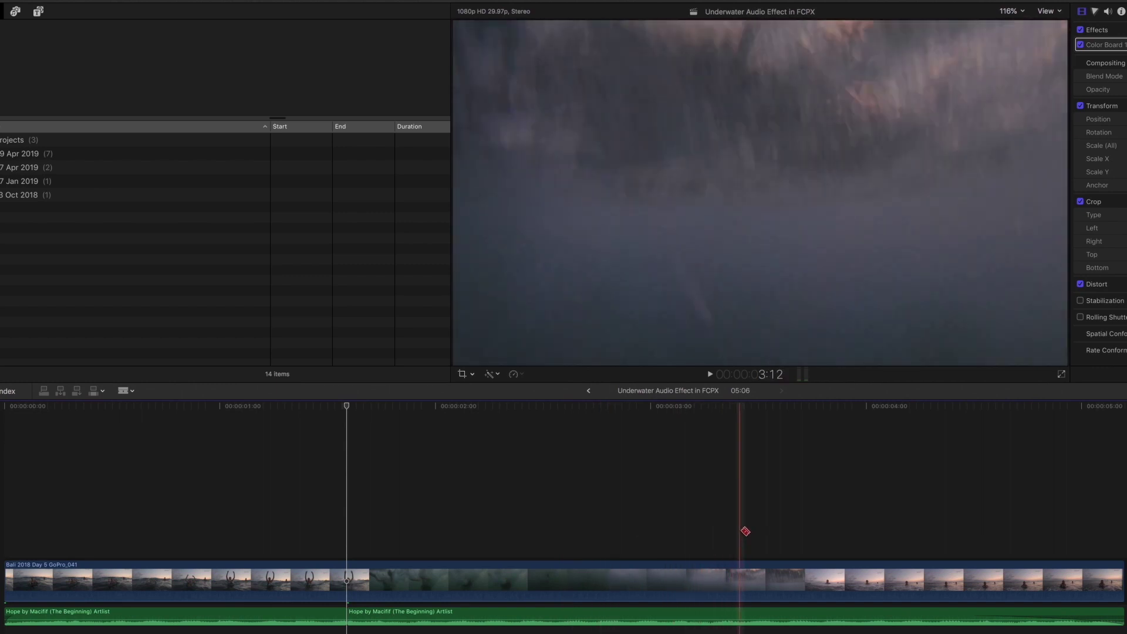
click(775, 532)
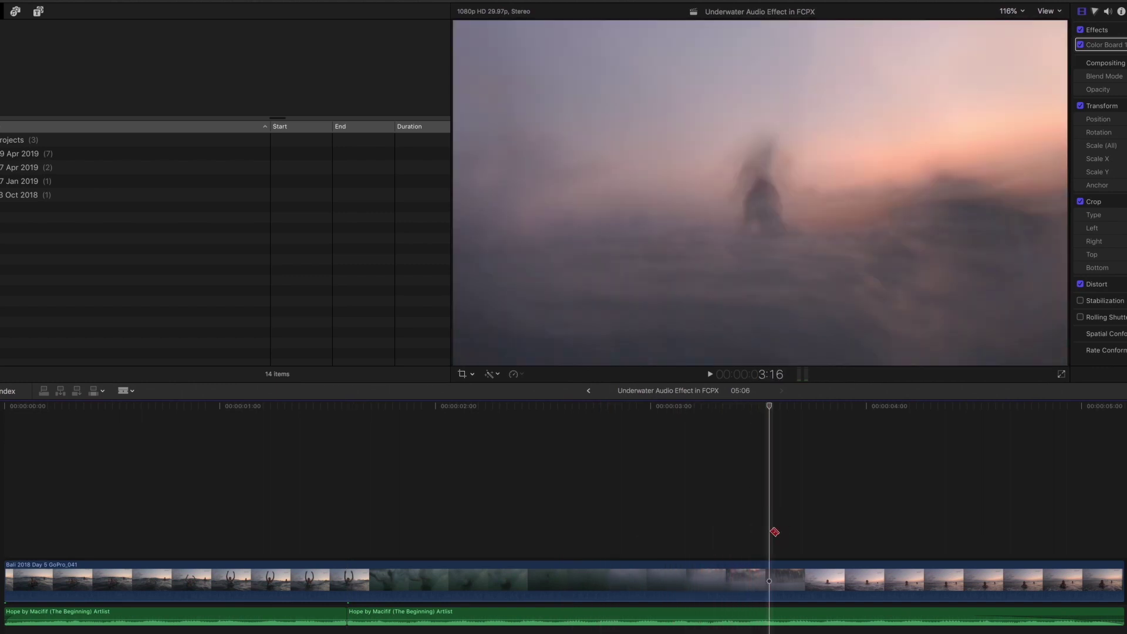
click(770, 614)
Group the three music clips into one storyline, then select the middle underwater clip.
key(a)
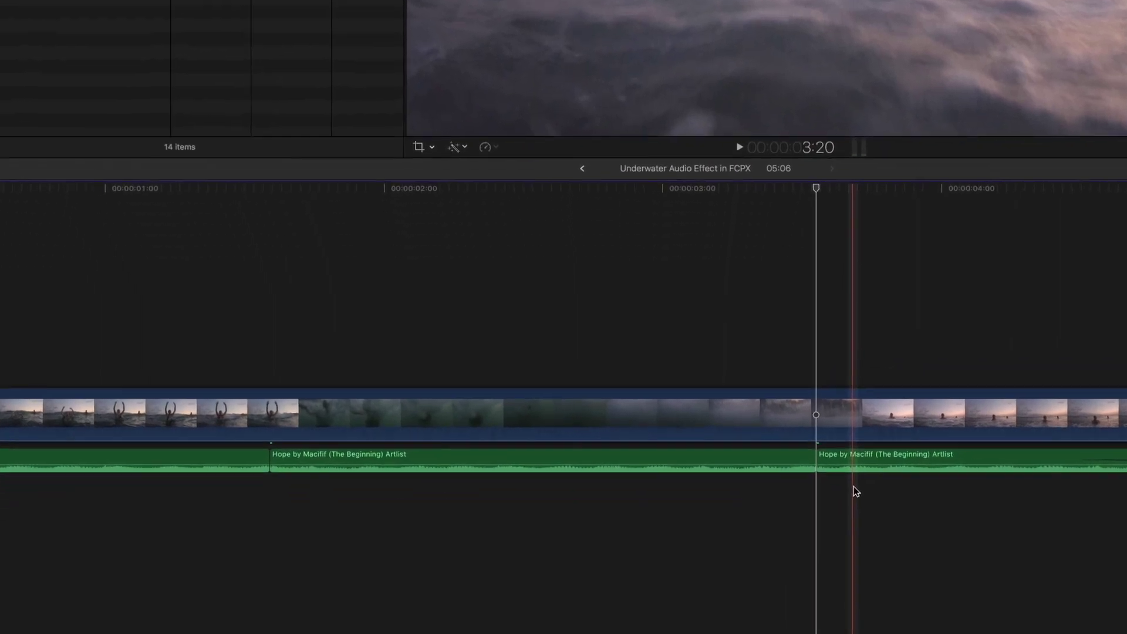
drag(796, 633, 231, 628)
key(super+g)
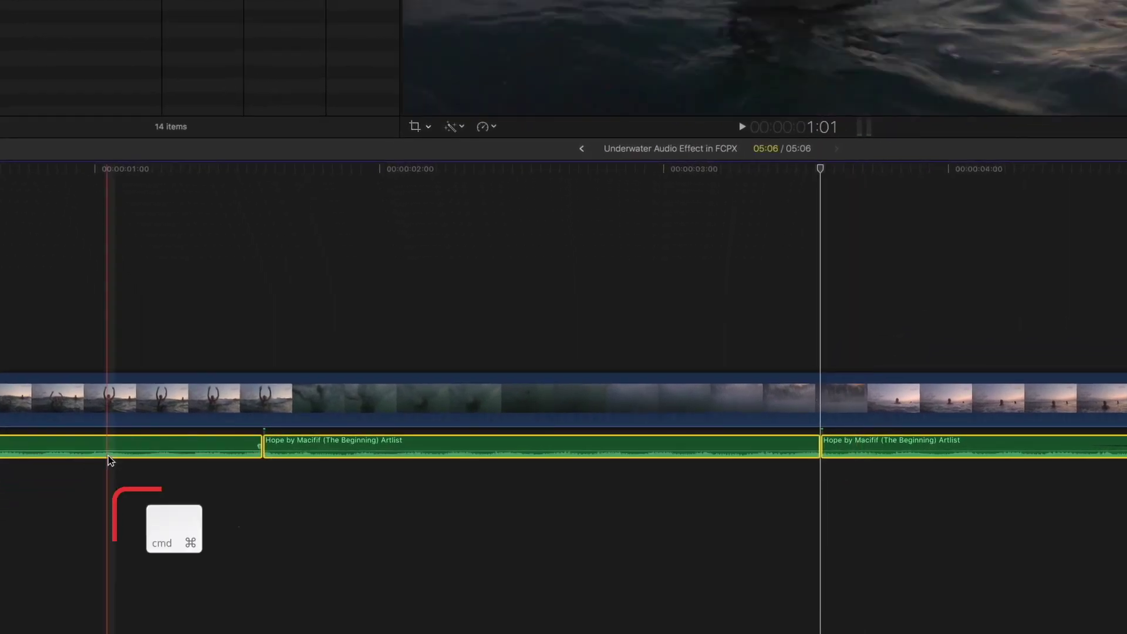
click(514, 311)
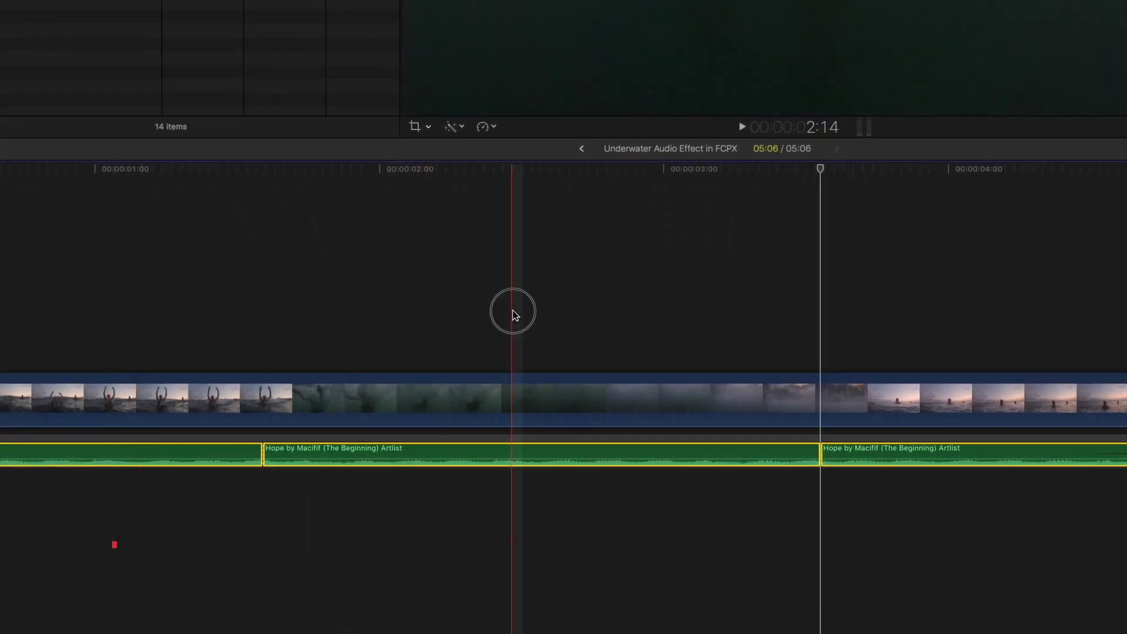
click(453, 327)
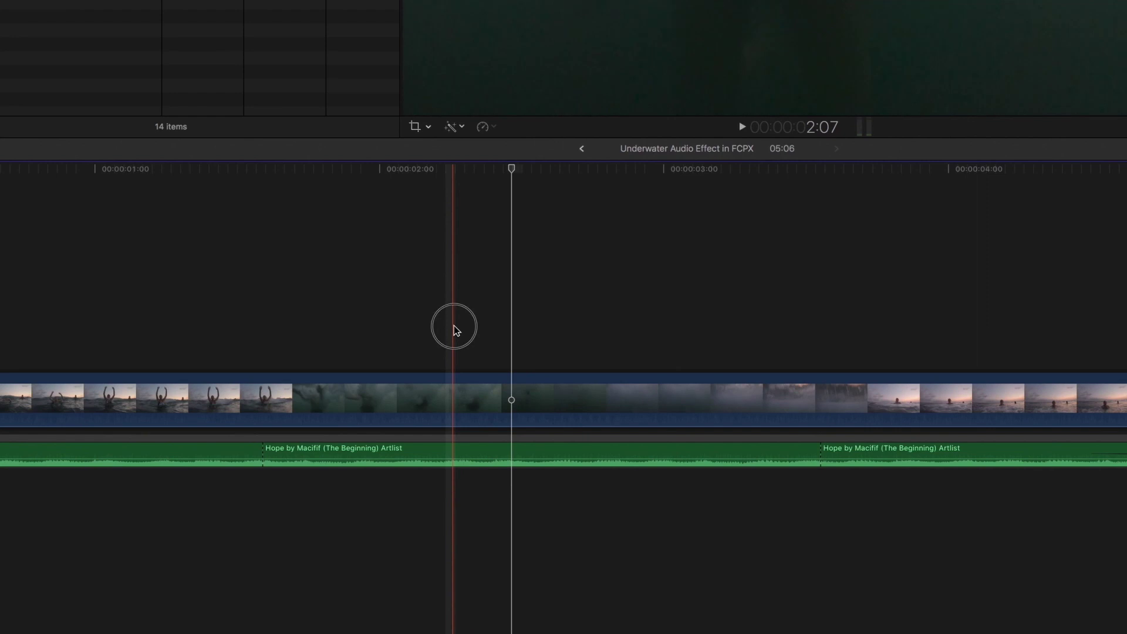
click(452, 455)
Apply Channel EQ to the middle music clip with low cut near 205 Hz and high cut near 1660 Hz.
click(1099, 147)
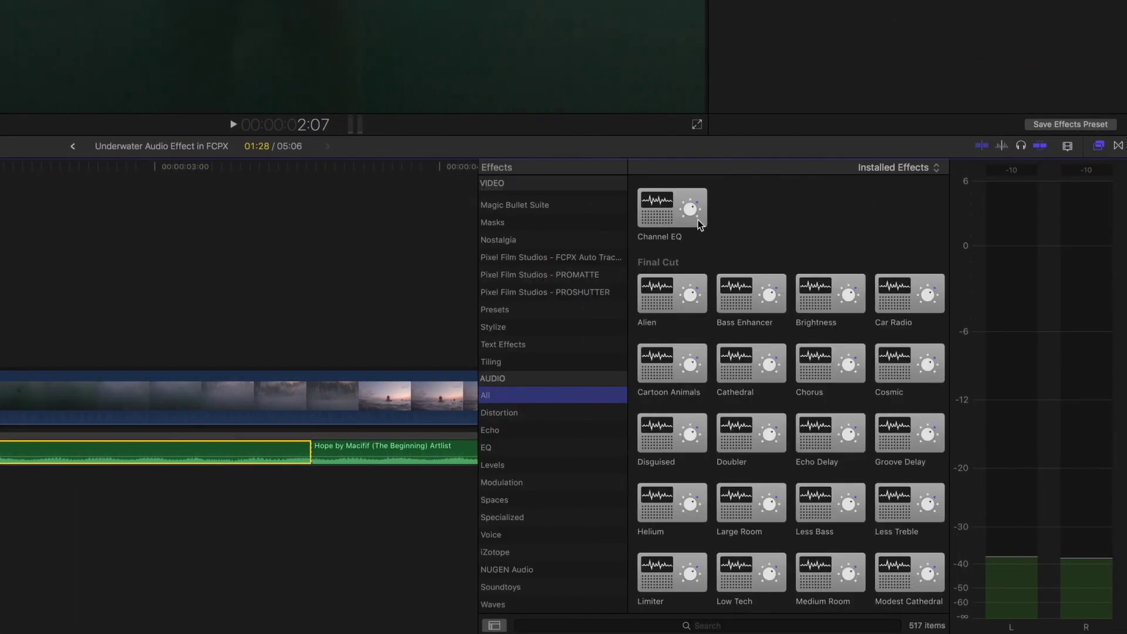
drag(700, 225, 95, 385)
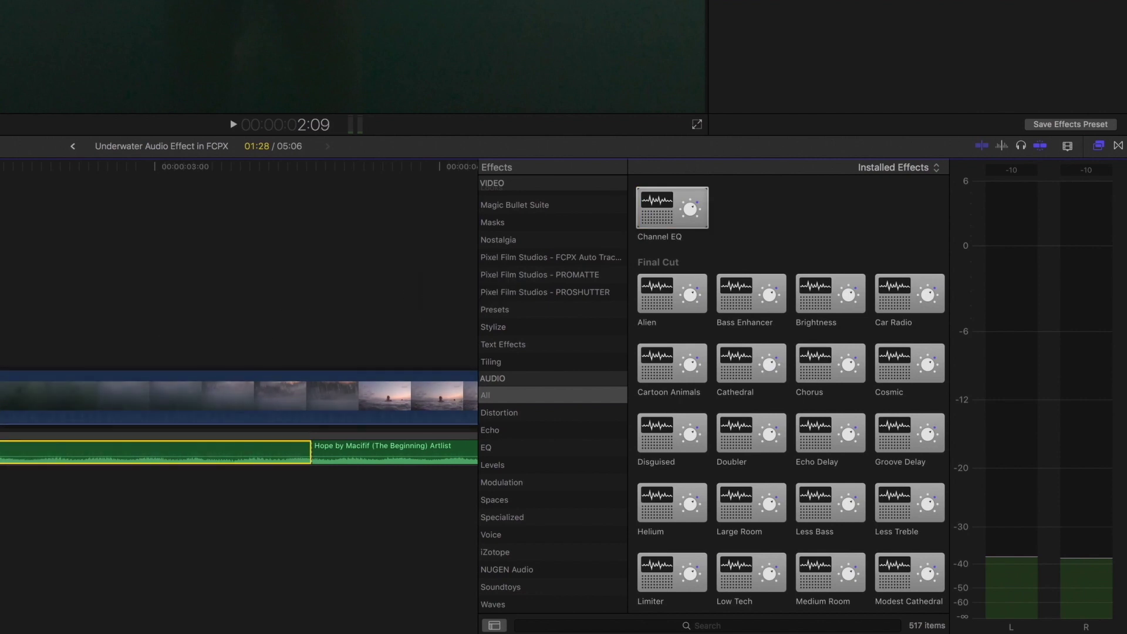
click(1099, 146)
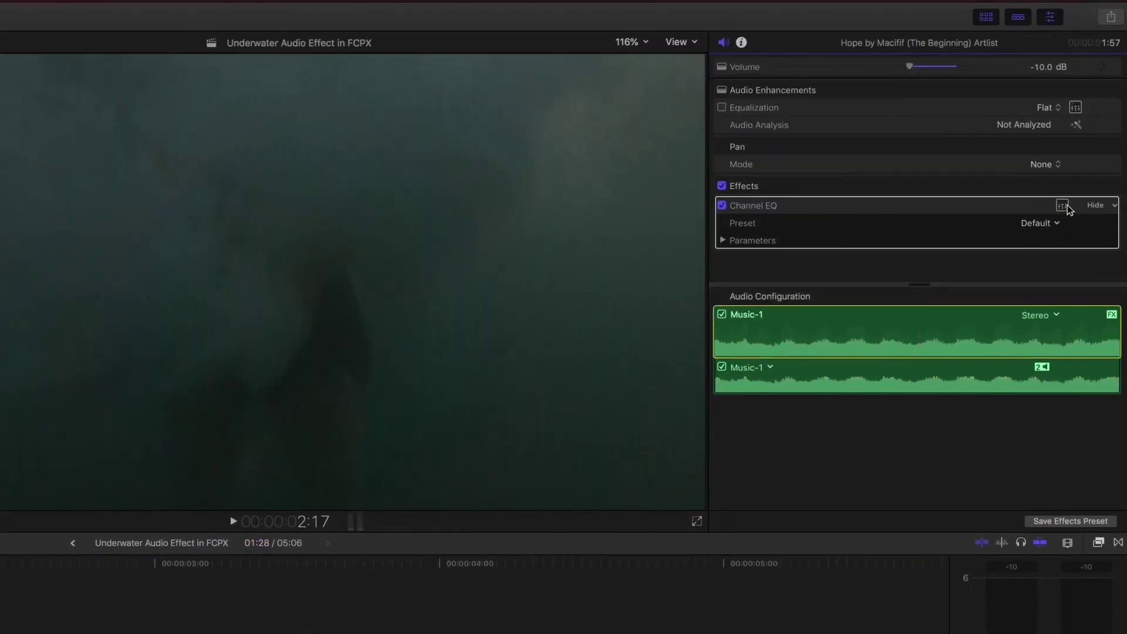
click(1062, 206)
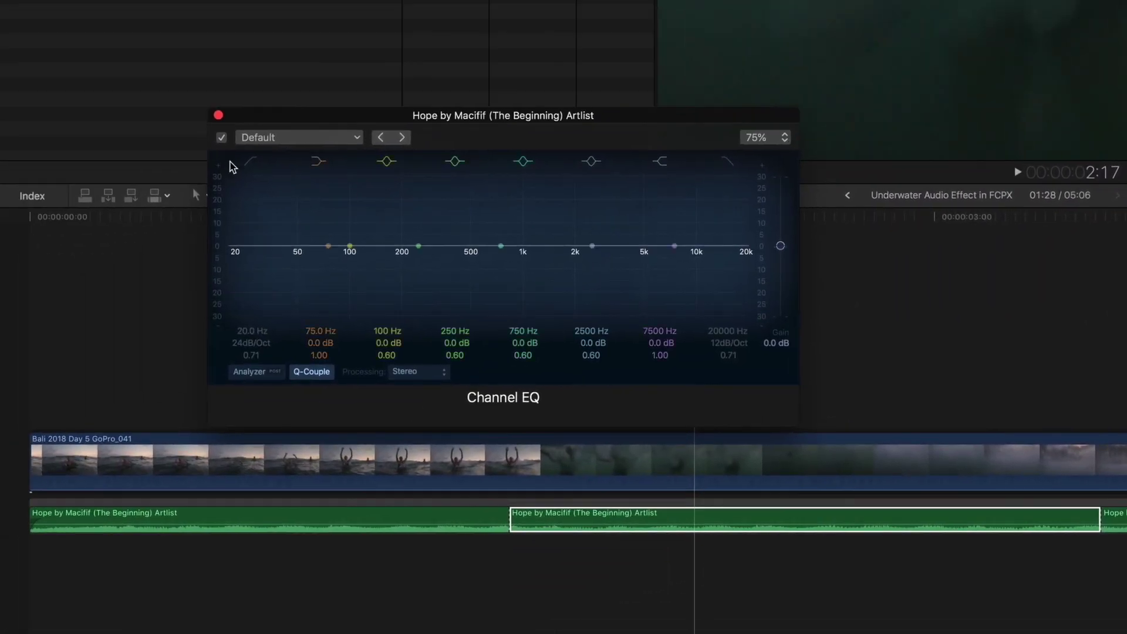
click(252, 161)
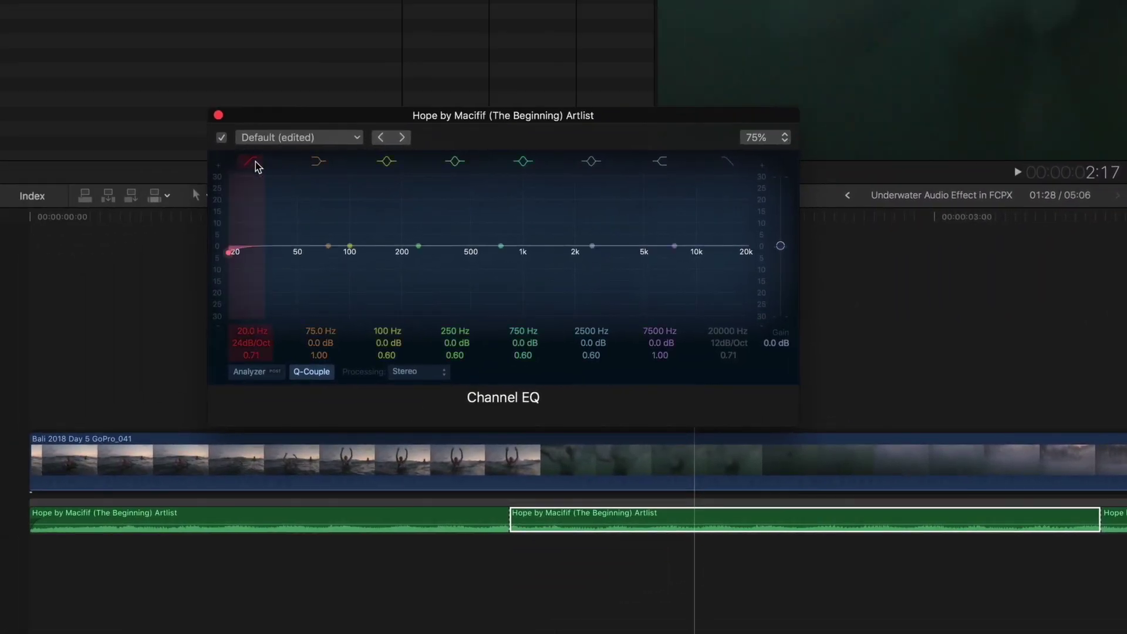
click(729, 162)
drag(750, 257, 560, 251)
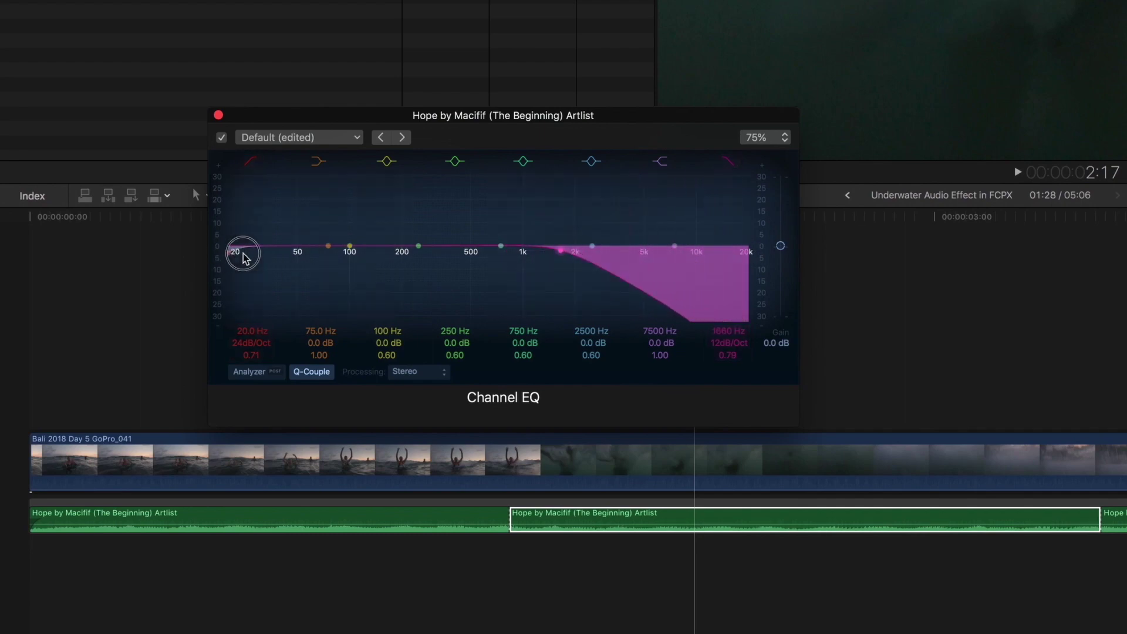
drag(237, 253, 420, 254)
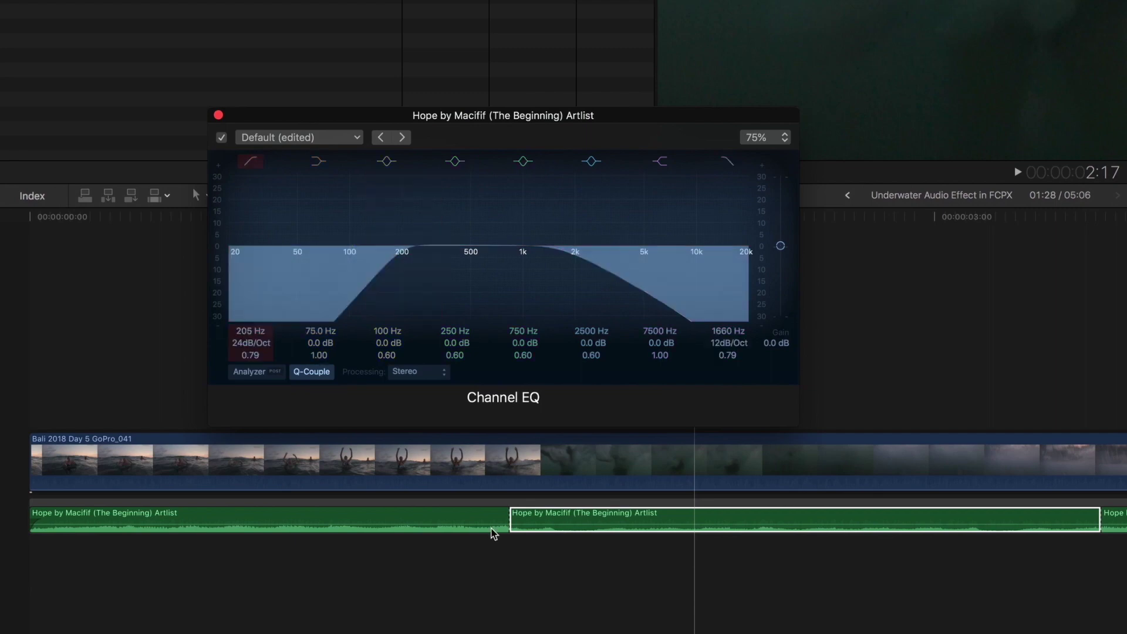
Listen back and refine the EQ to cut below 315 Hz and above 1280 Hz.
click(516, 567)
key(space)
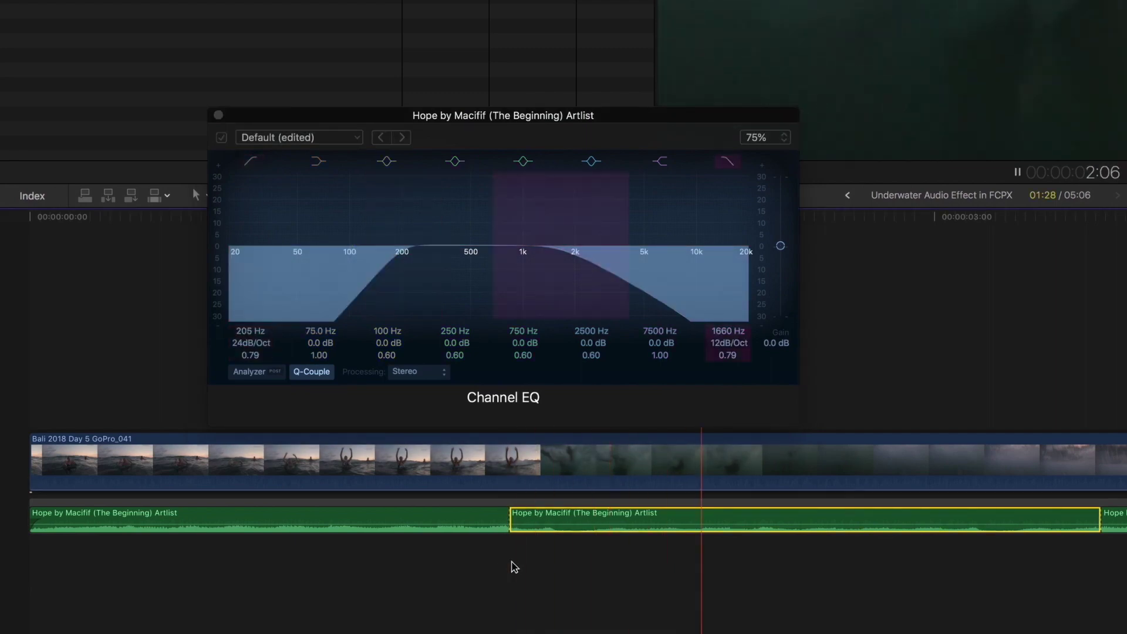
key(space)
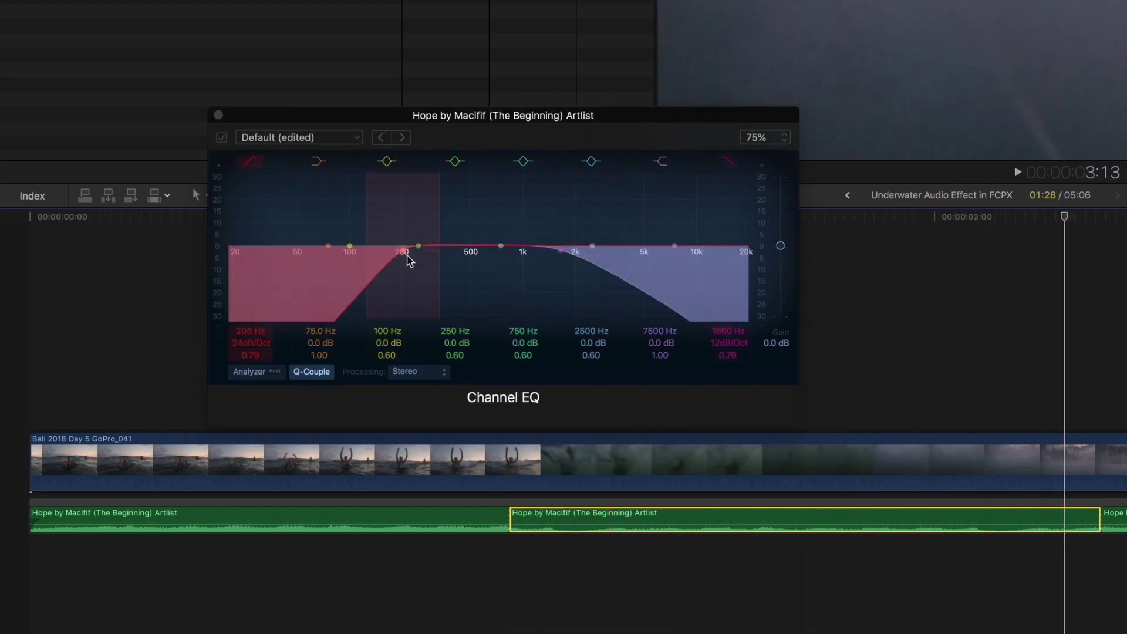
drag(404, 256, 436, 253)
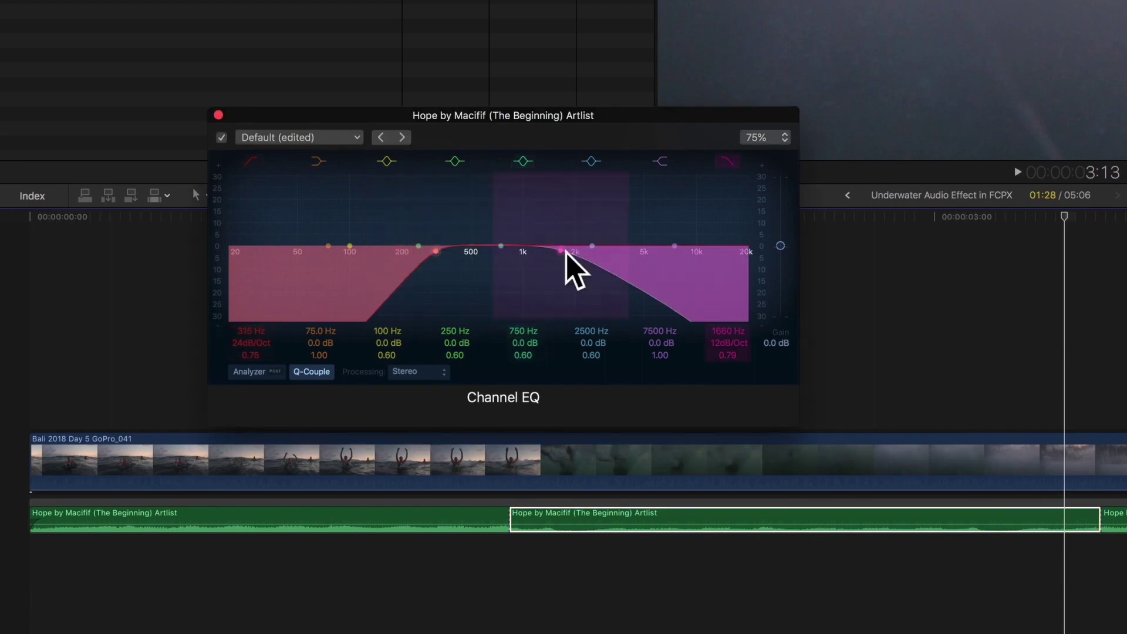
drag(561, 252, 540, 252)
click(500, 557)
key(space)
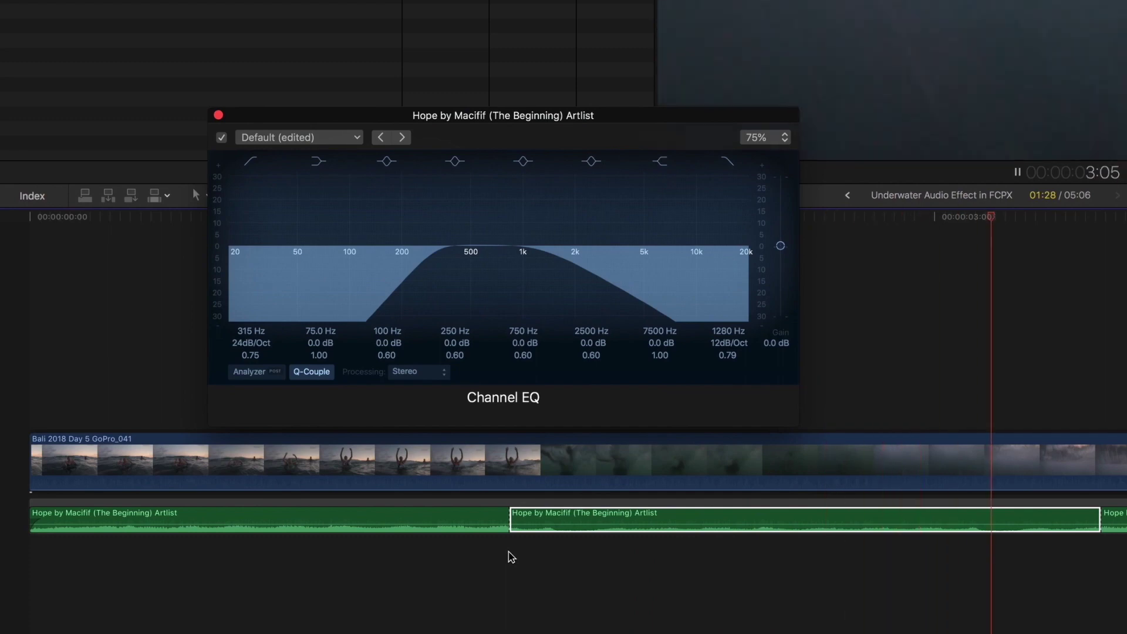
key(space)
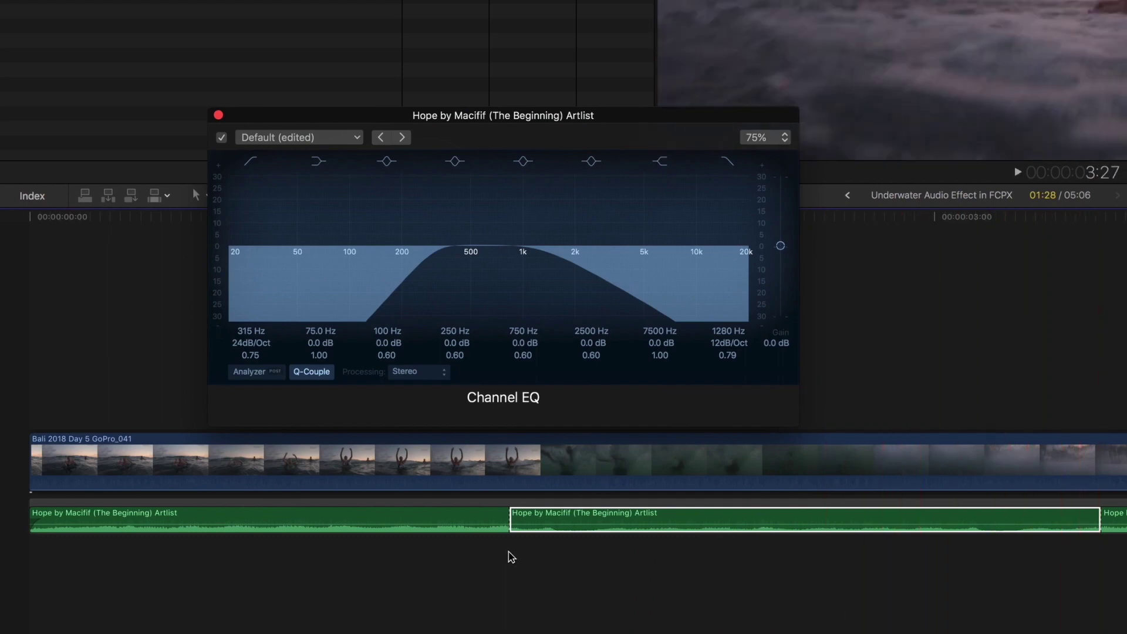
Add cross dissolves at both cuts around the middle music clip.
click(218, 115)
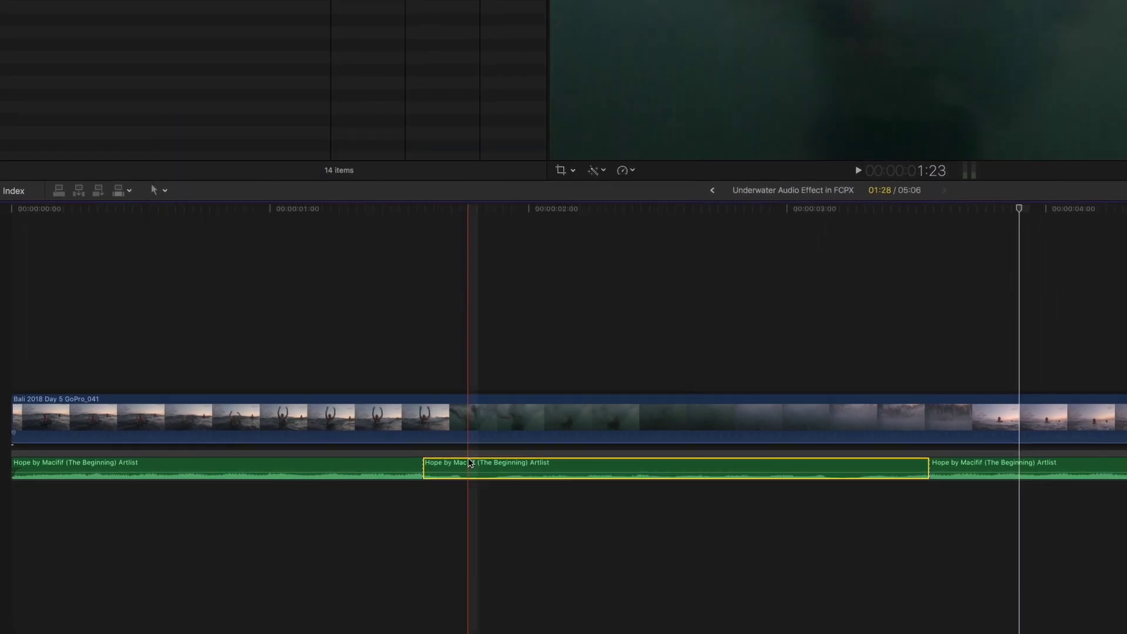
click(426, 464)
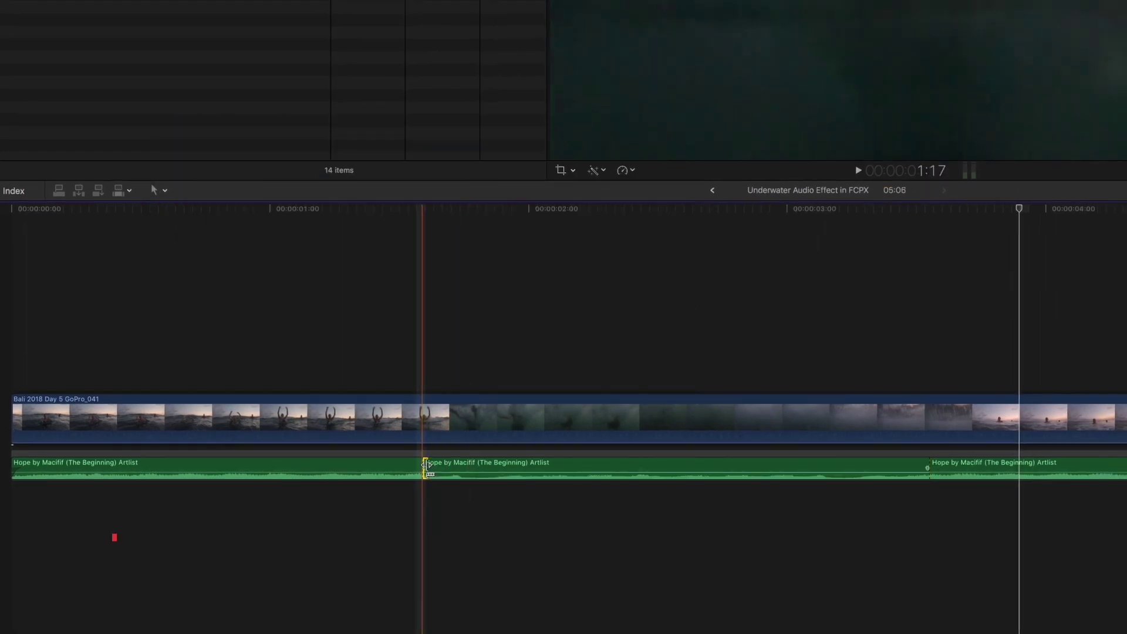
key(super+t)
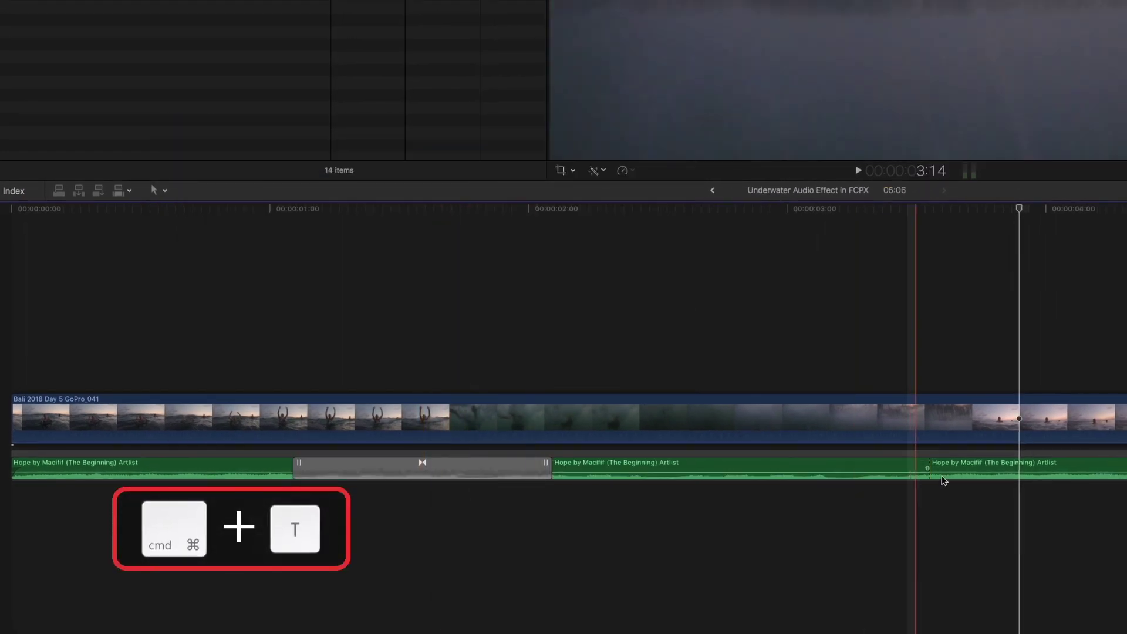
click(932, 463)
key(super+t)
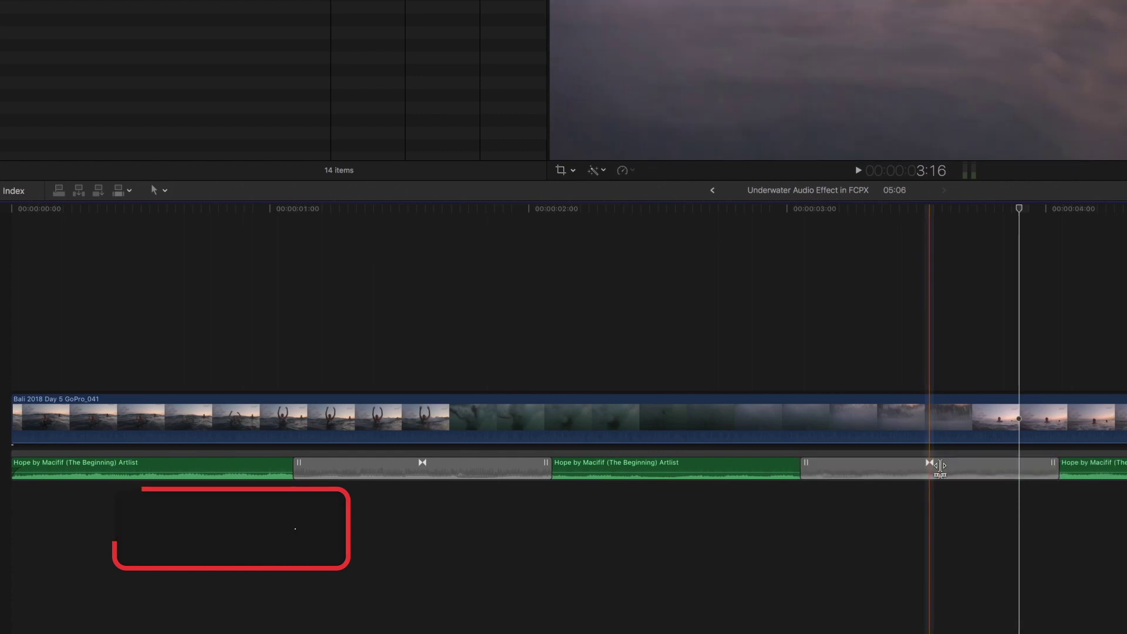
Shorten both crossfades and play the edit from the start.
drag(1019, 473, 949, 474)
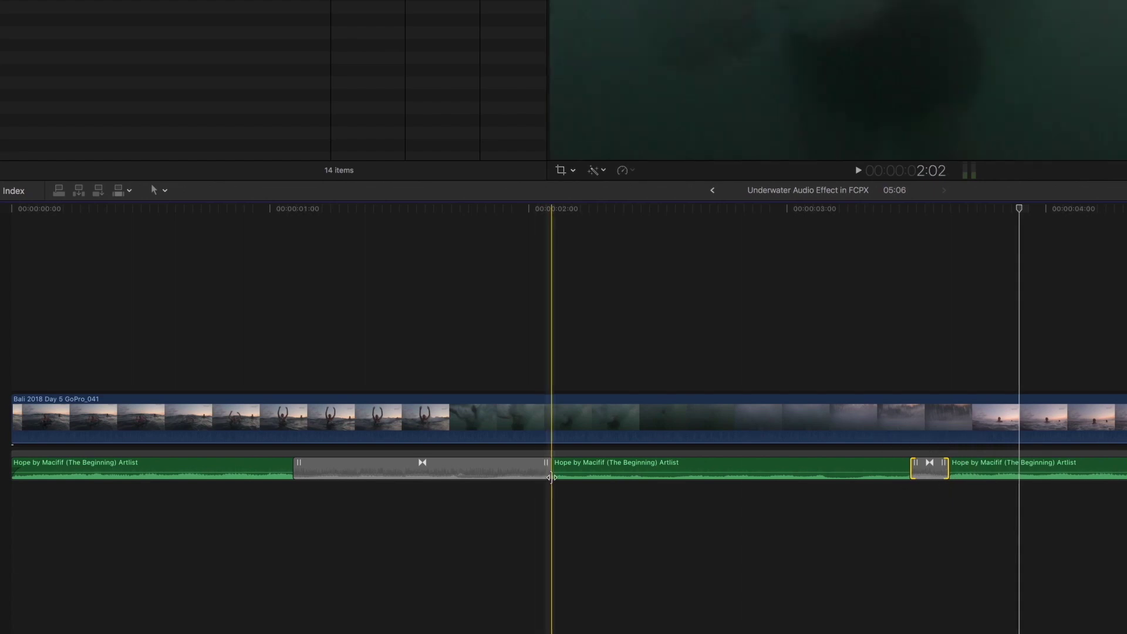
drag(547, 473, 440, 475)
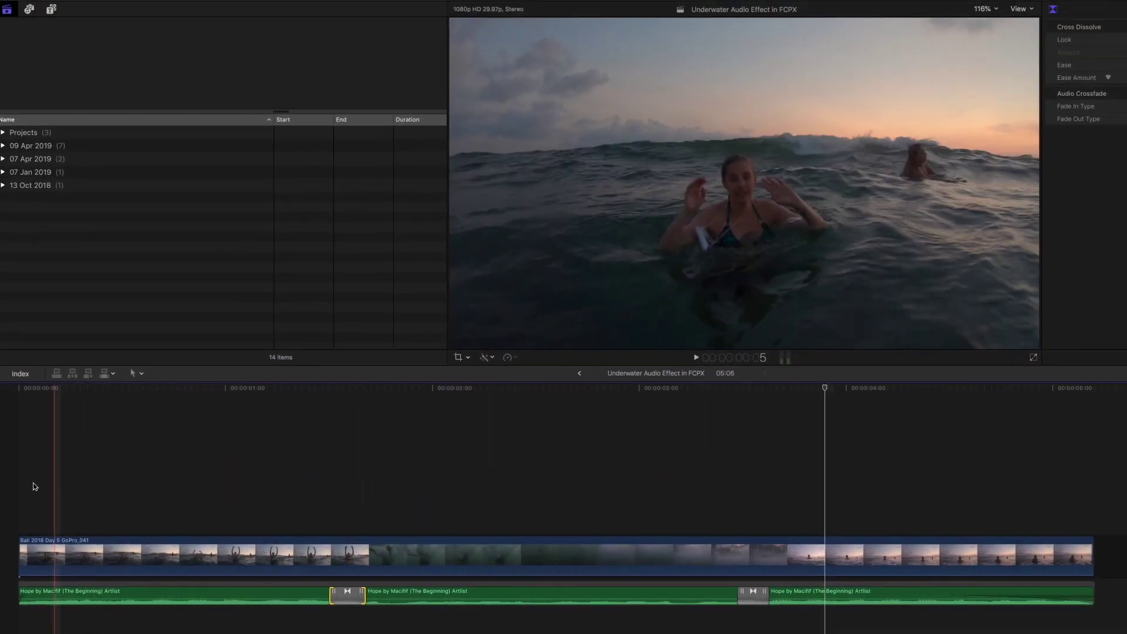
click(2, 323)
key(space)
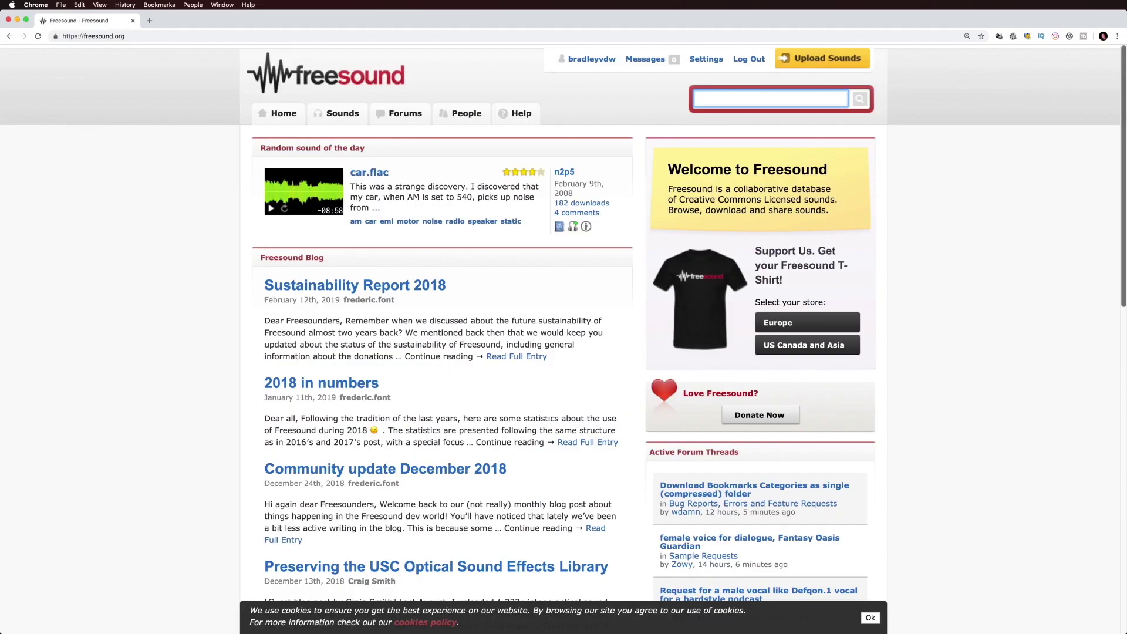
Search Freesound for 'underwater' and preview the second and third results.
text(unde)
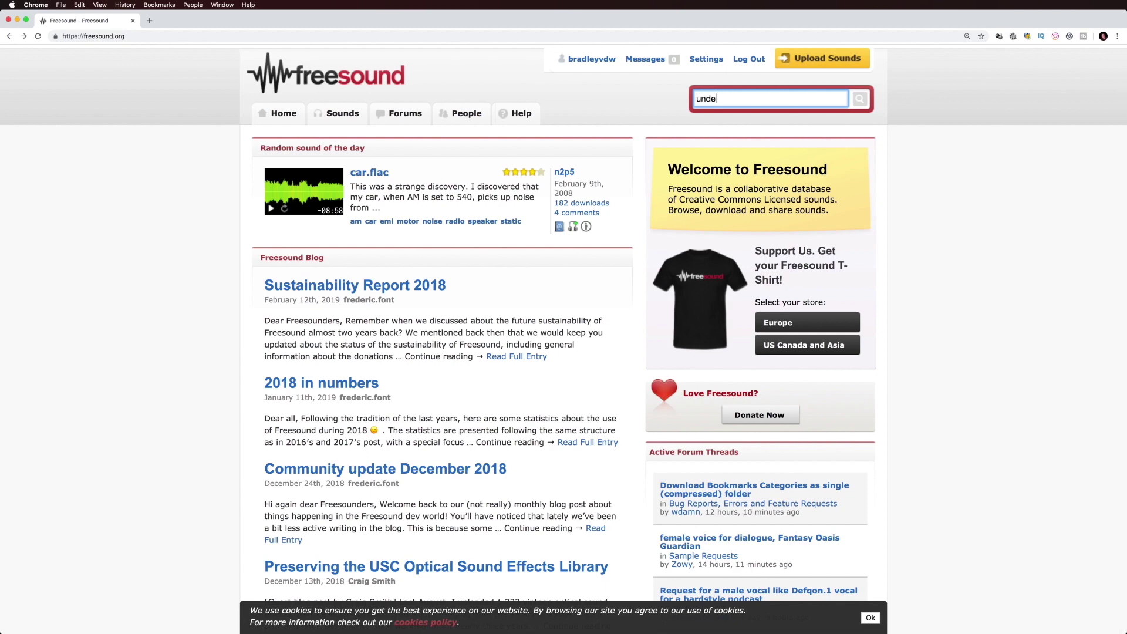
text(rwater)
key(Return)
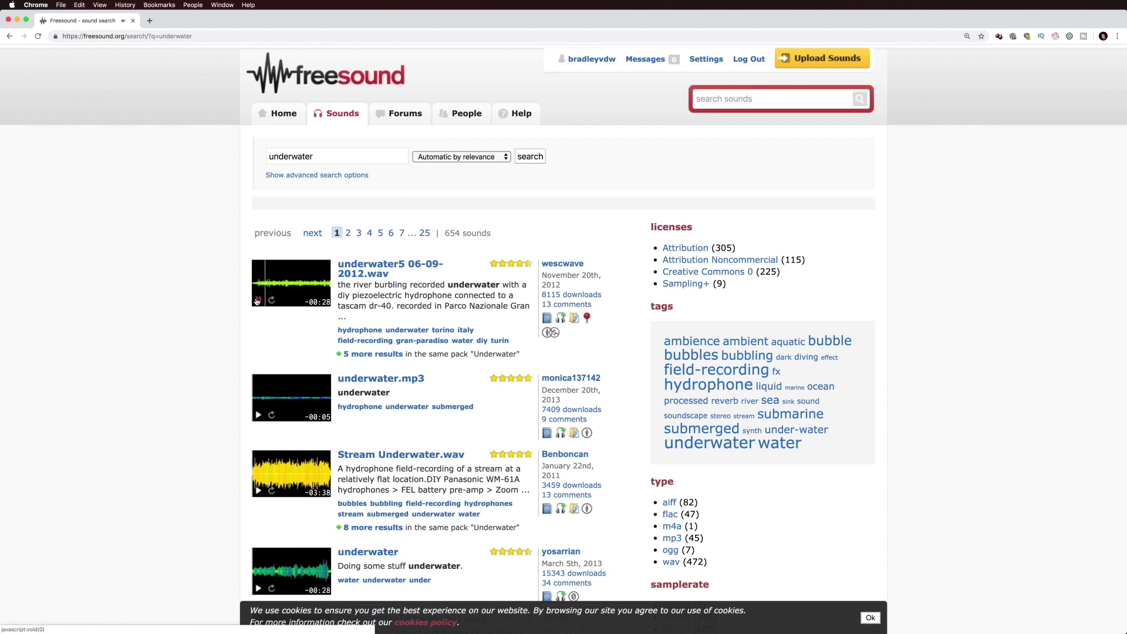
click(258, 415)
click(258, 491)
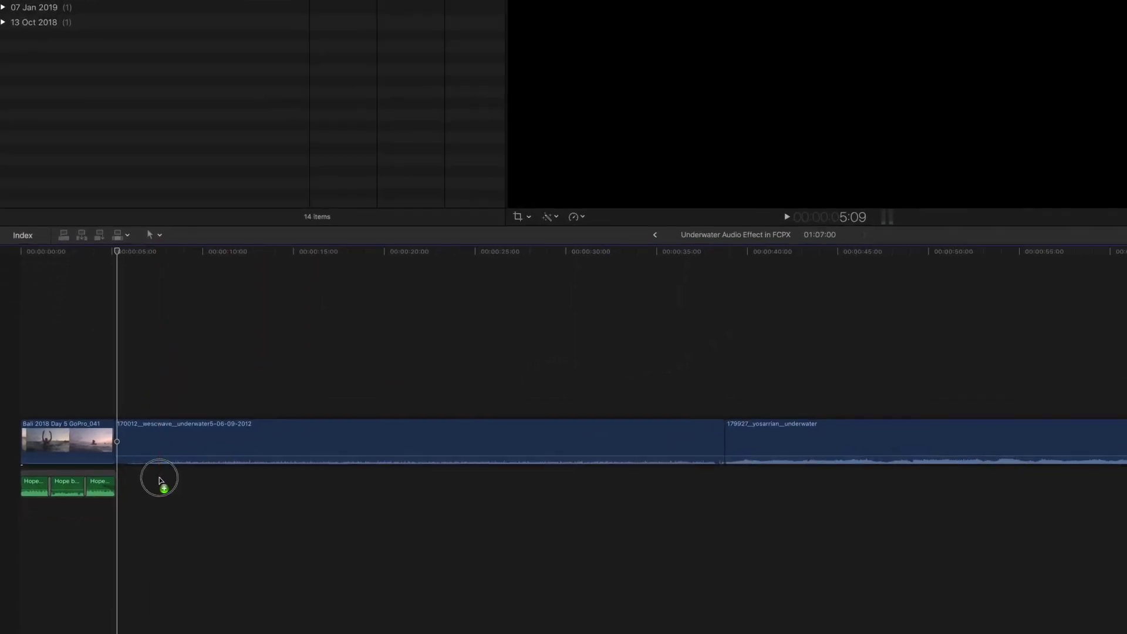
Disable the three Hope music clips and lift the 179927 clip out of the storyline.
drag(119, 516, 8, 532)
key(v)
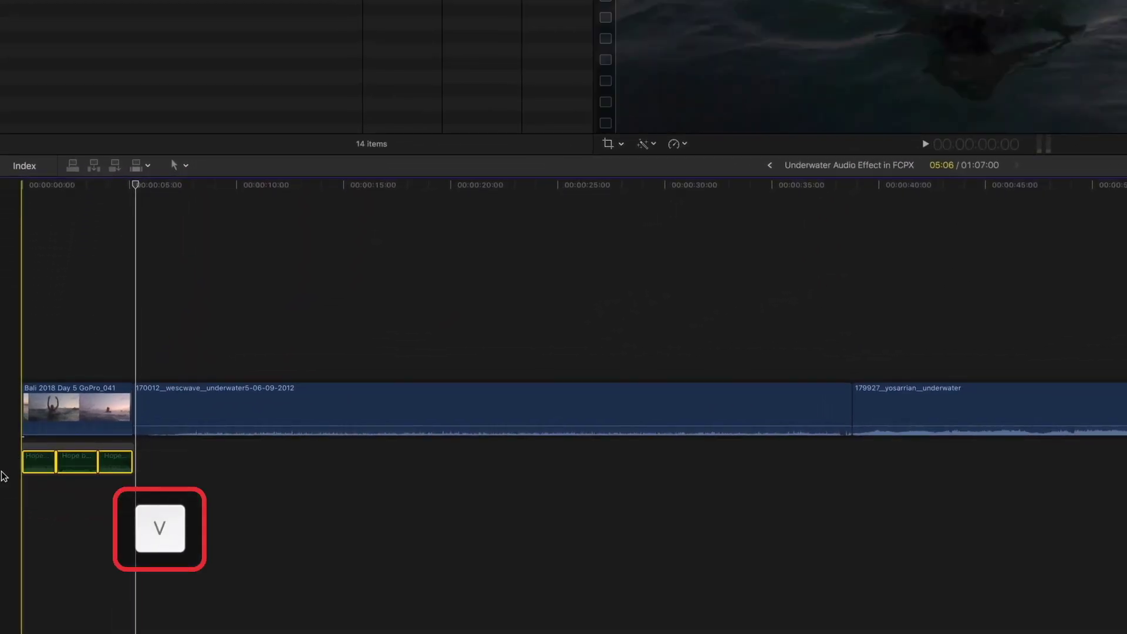
click(910, 398)
key(super+alt+Up)
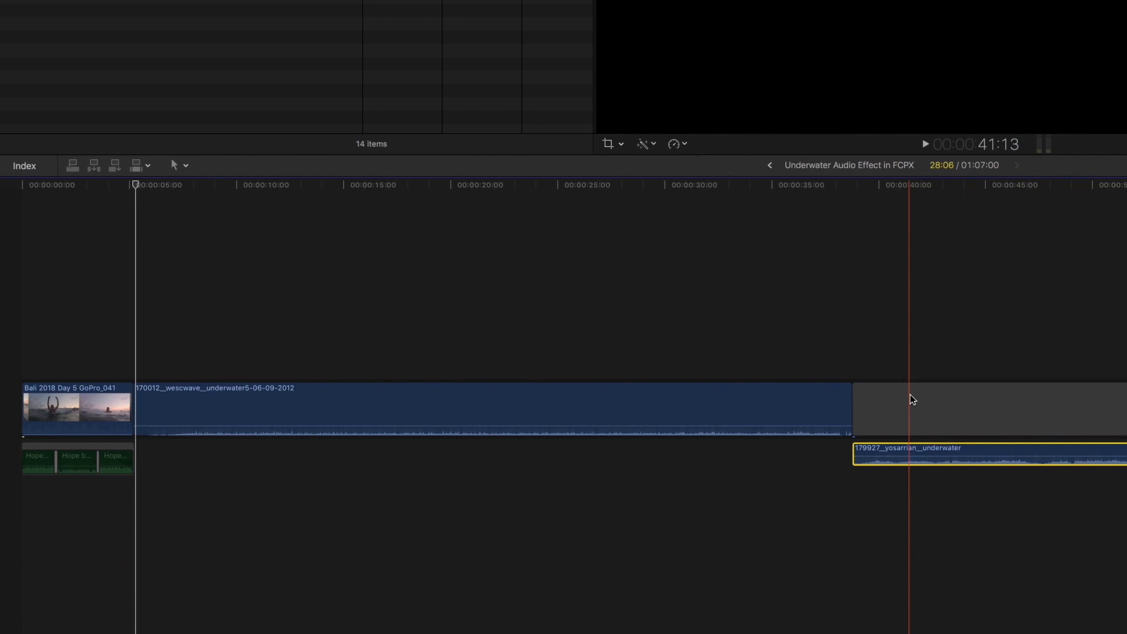
Preview the 179927 clip and move it under the start of the Bali shot.
click(900, 330)
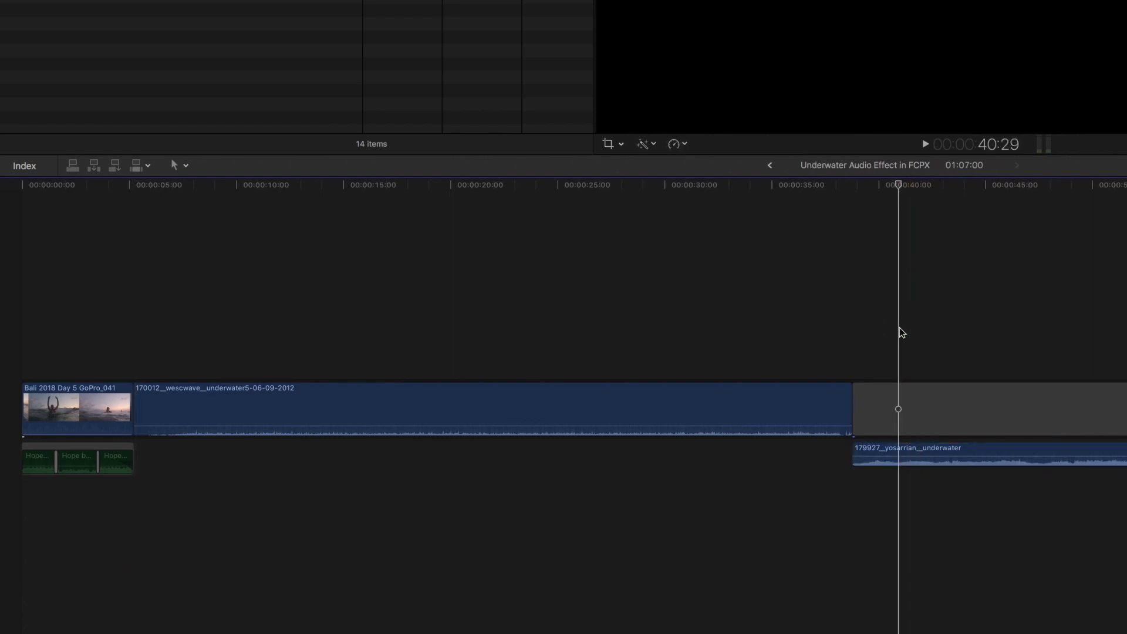
key(space)
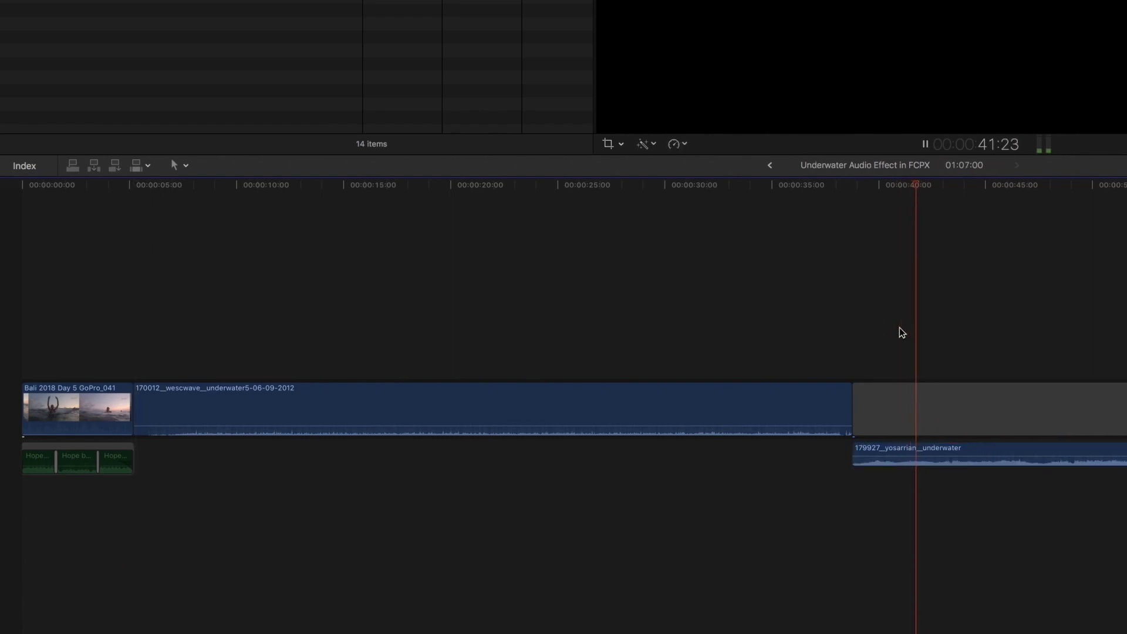
key(space)
drag(858, 447, 59, 460)
Trim the 179927 clip so it covers only the underwater stretch, ending where the shot resurfaces.
click(50, 313)
key(super+equal)
key(super+equal)
key(super+equal)
key(super+equal)
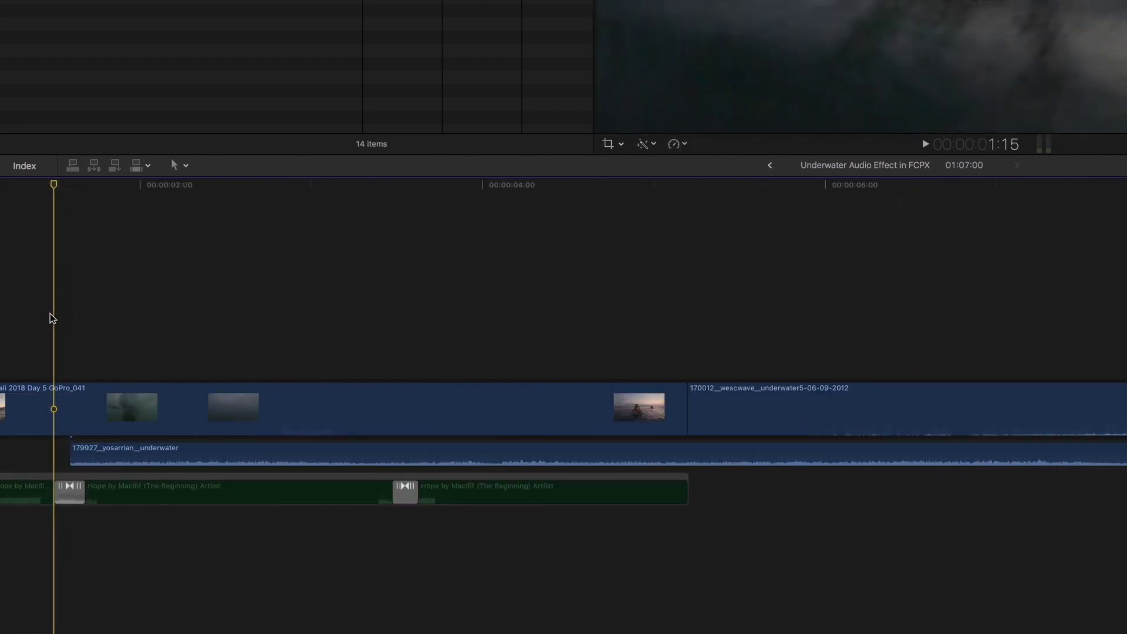
click(171, 308)
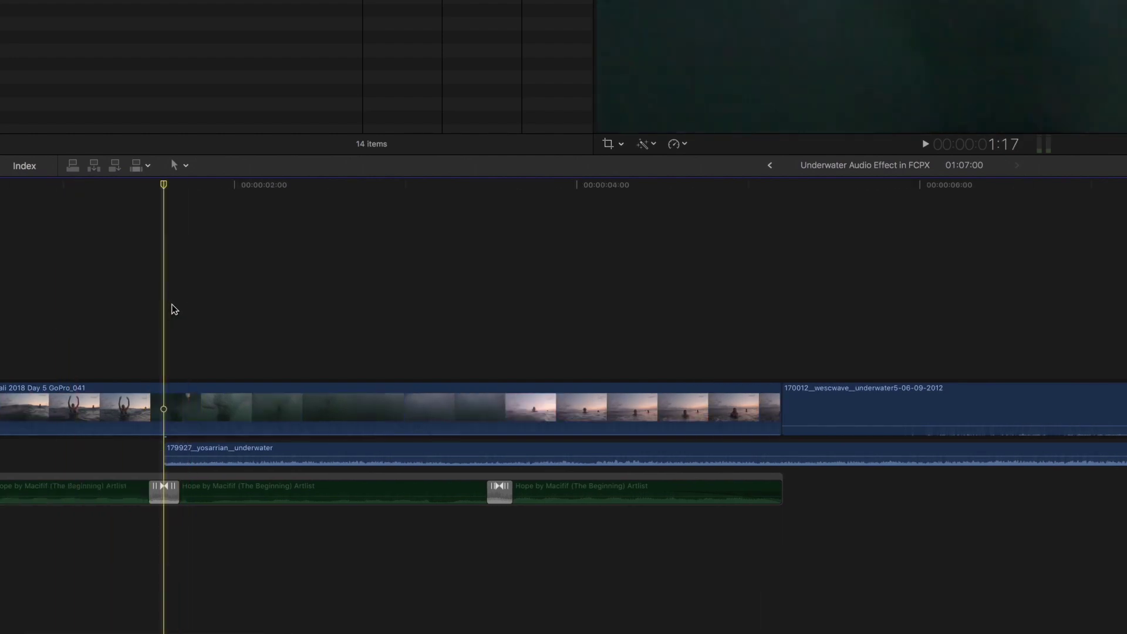
drag(278, 458, 267, 450)
key(super+b)
click(526, 456)
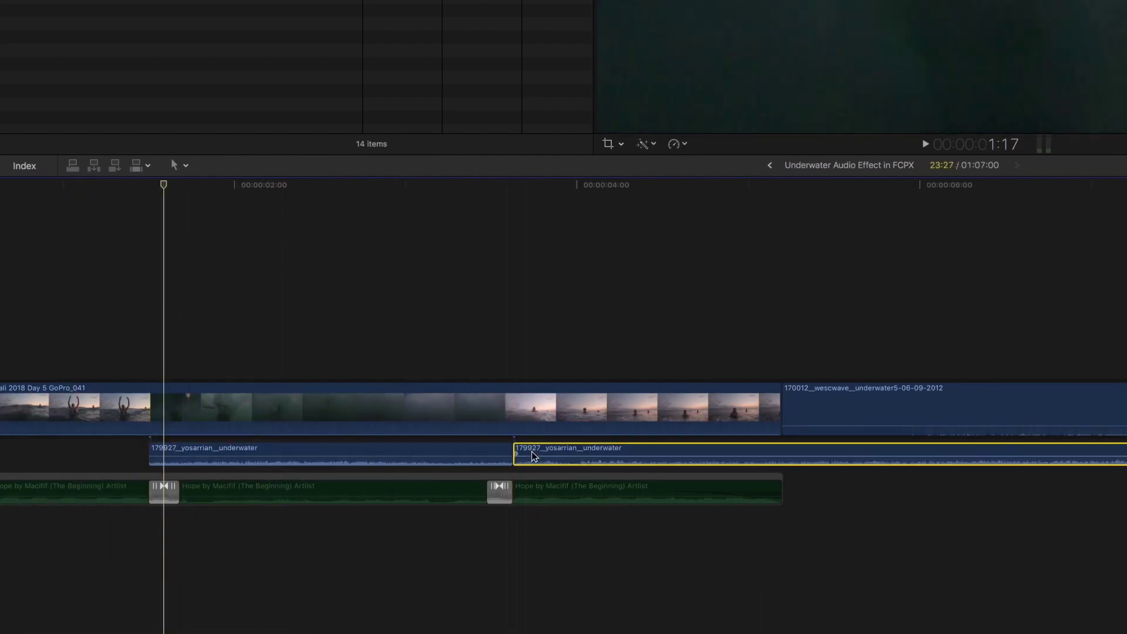
key(Delete)
drag(510, 454, 488, 455)
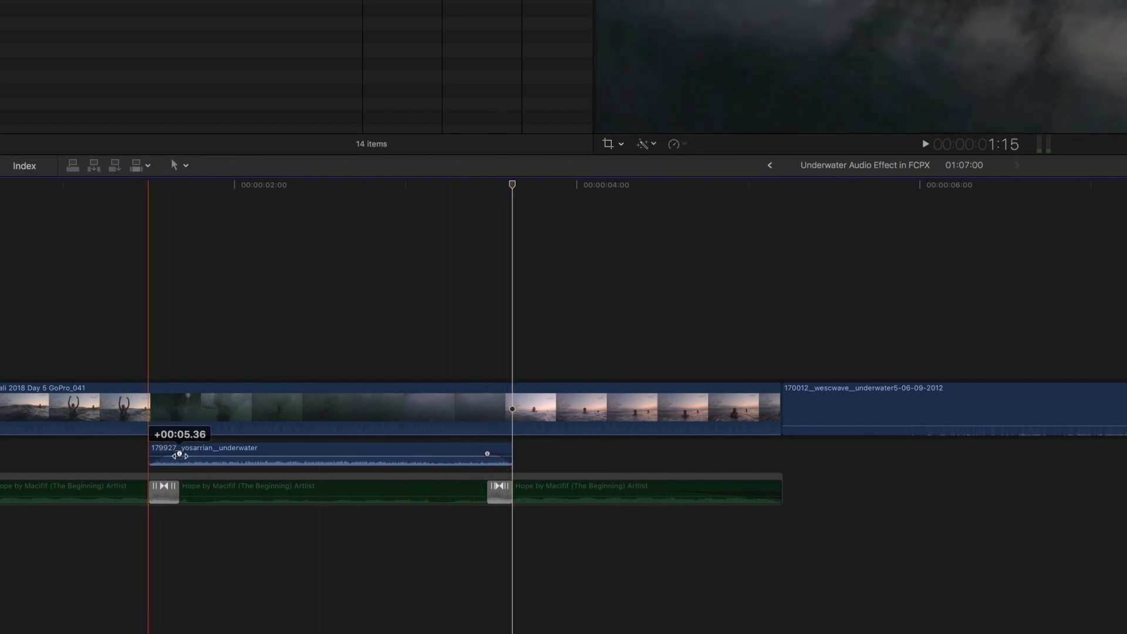
key(space)
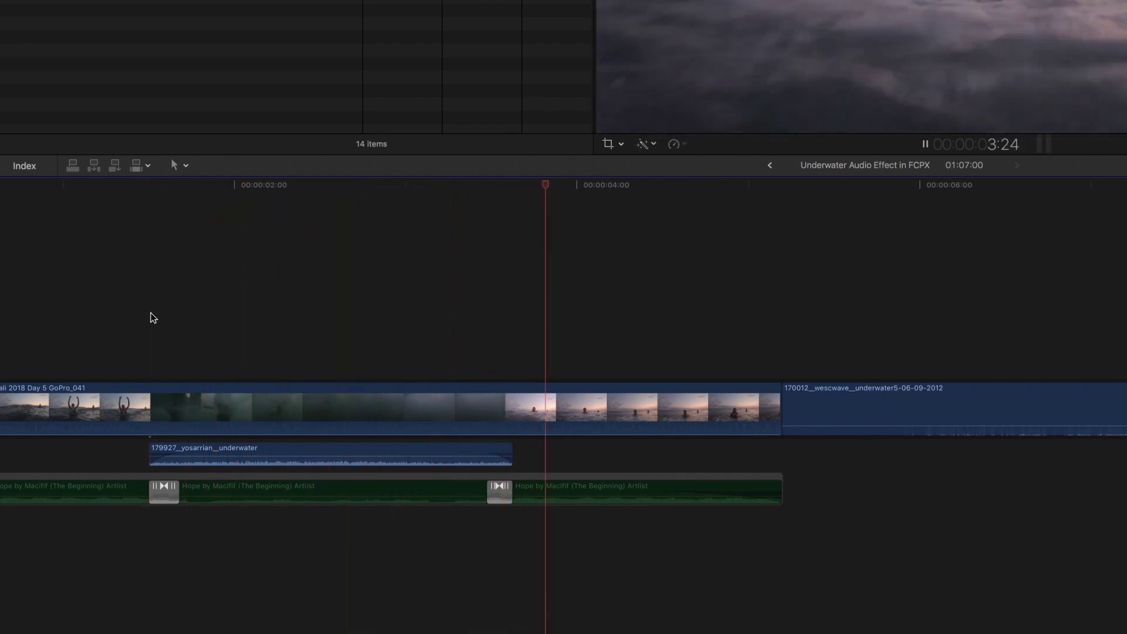
key(space)
key(super+minus)
key(super+minus)
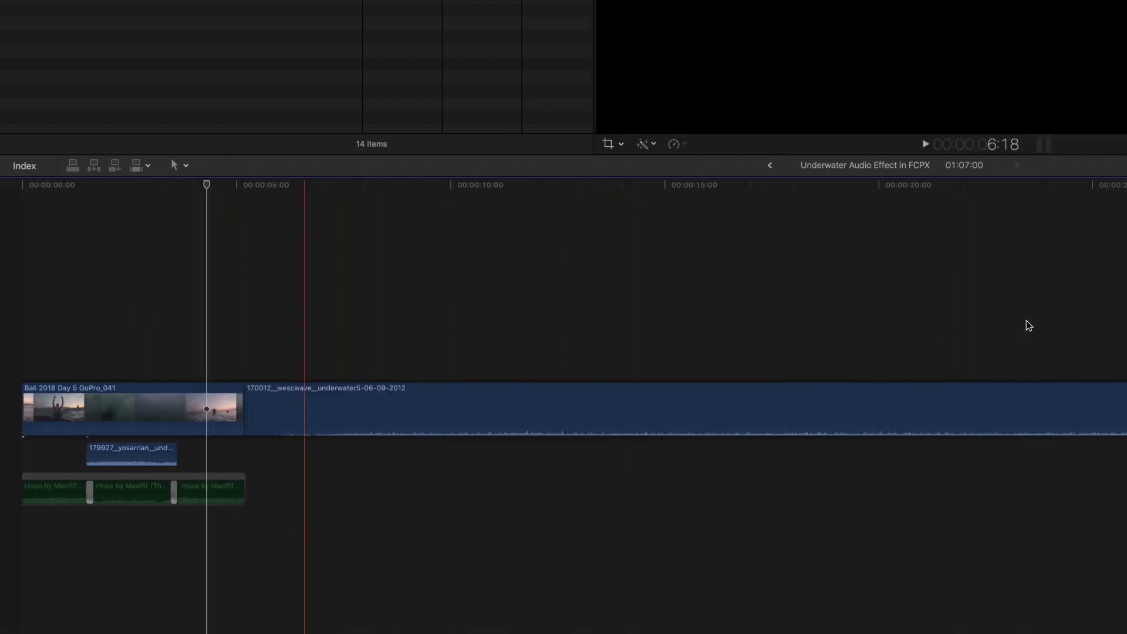
Cut the 170012 clip and move its later piece under the 179927 clip.
key(space)
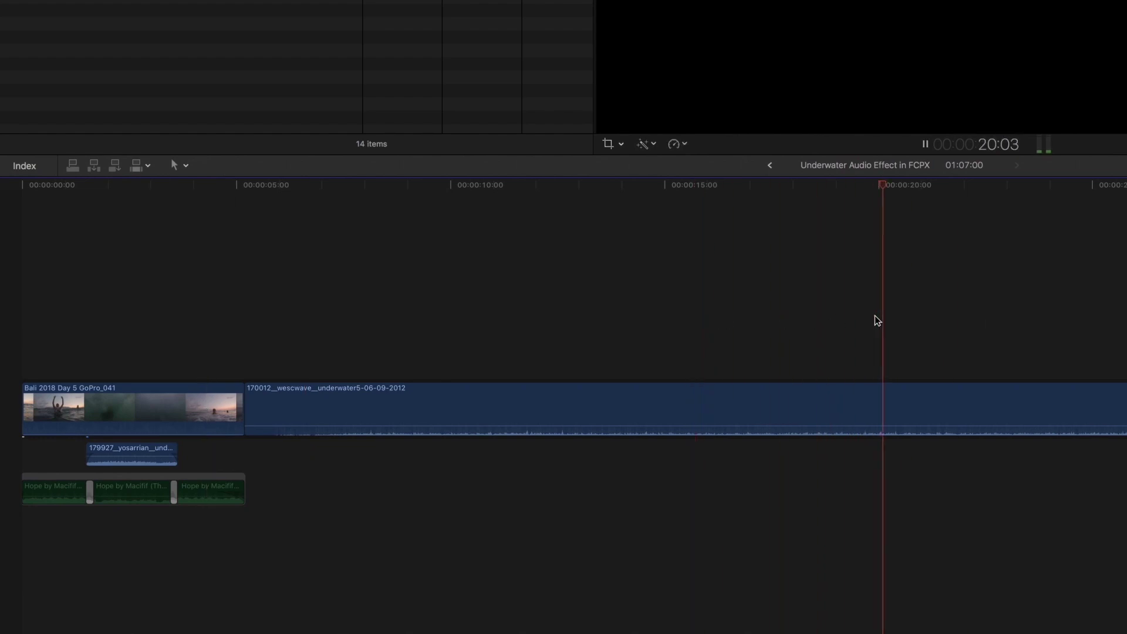
key(space)
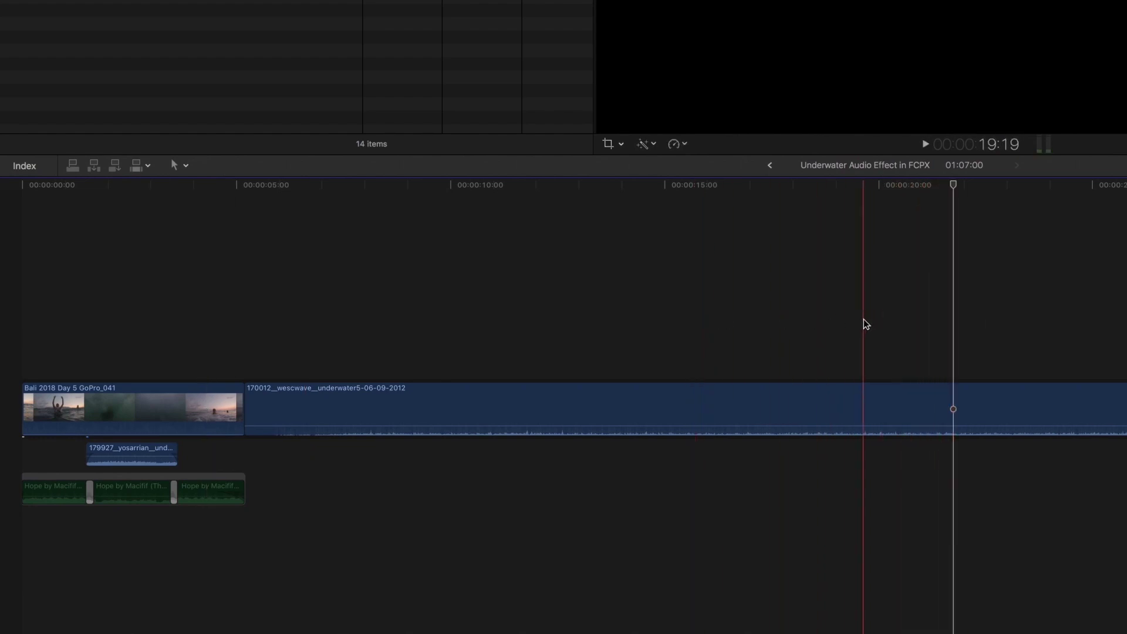
click(863, 323)
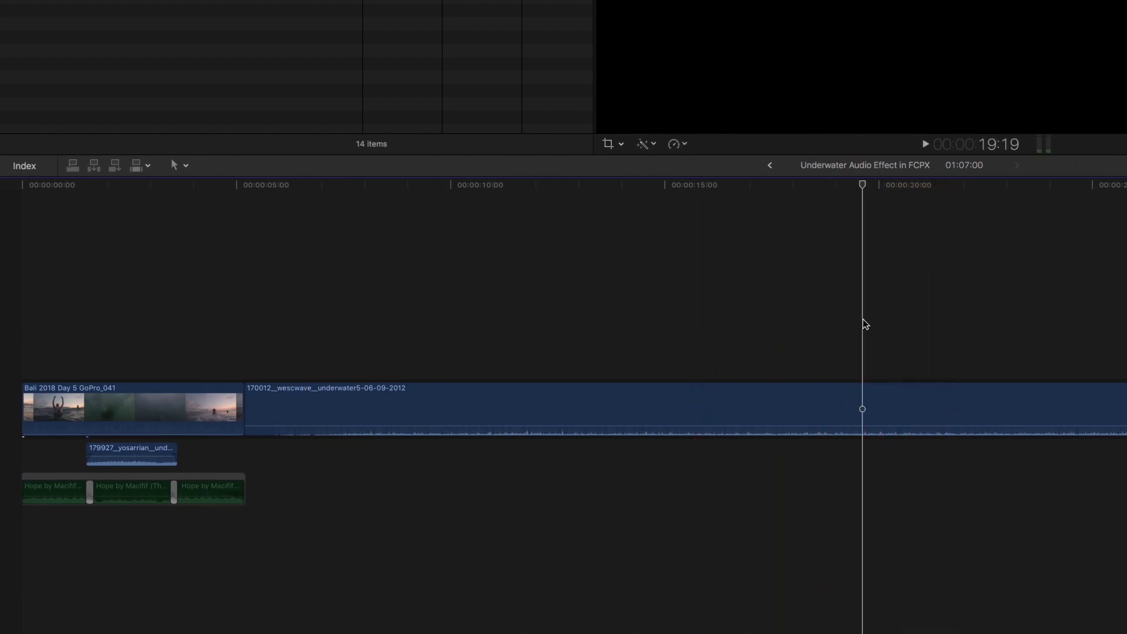
click(944, 399)
key(alt+super+Up)
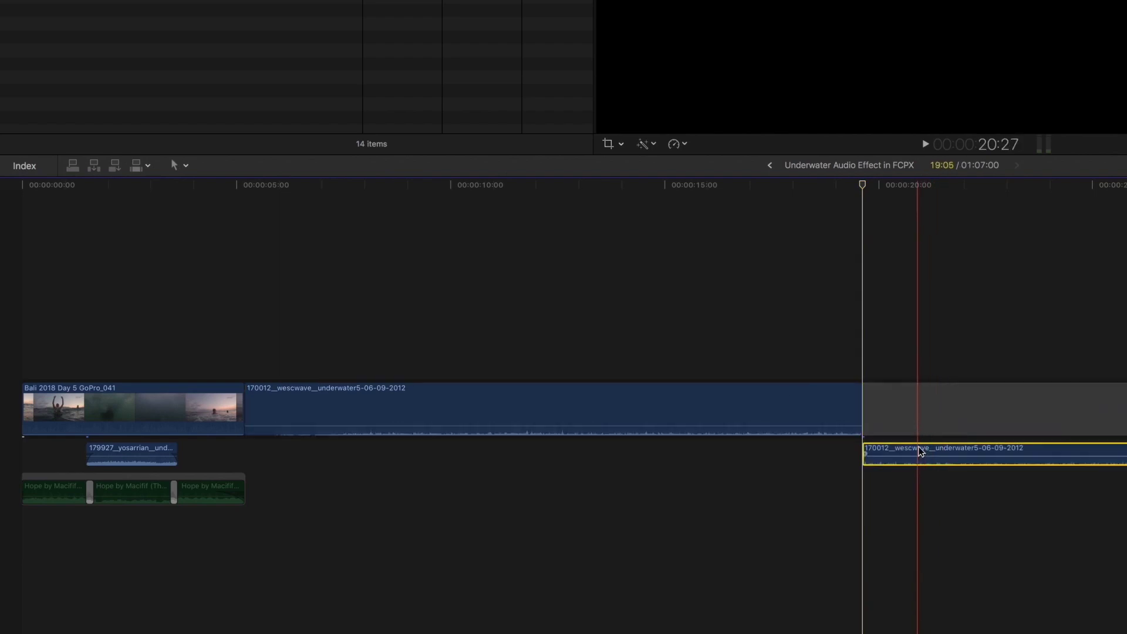
drag(920, 450, 142, 479)
Blade the 170012 piece where the 179927 clip ends and select the remainder.
key(super+equal)
key(super+b)
click(344, 448)
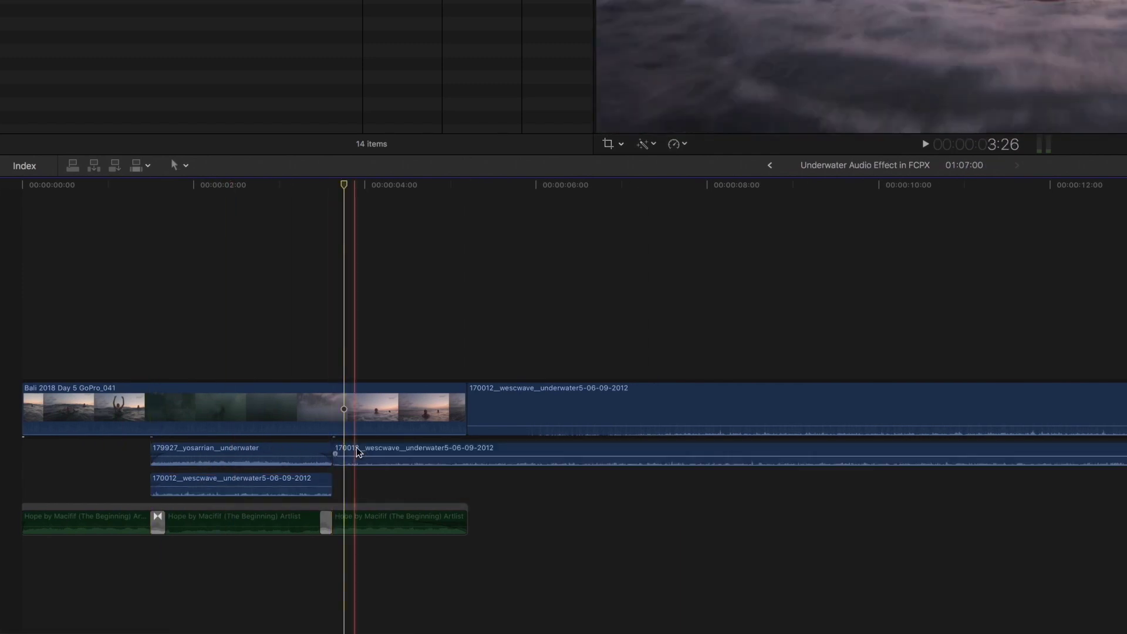
click(357, 448)
Delete the extra 170012 piece and paste the 179927 clip's Volume attributes onto it.
key(Delete)
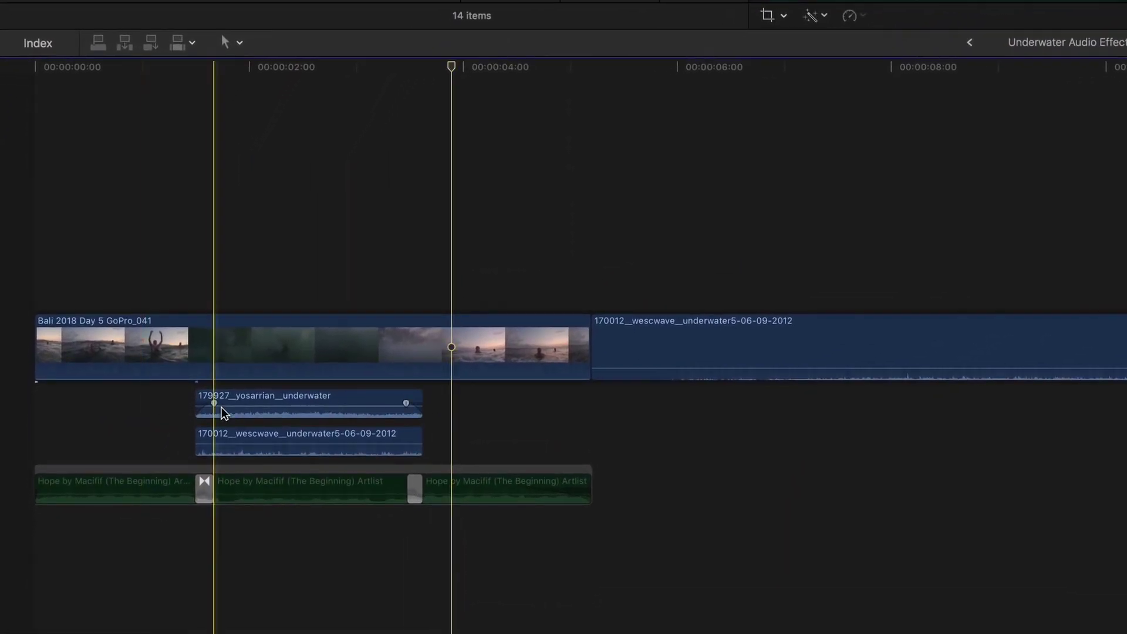
click(377, 407)
key(super+c)
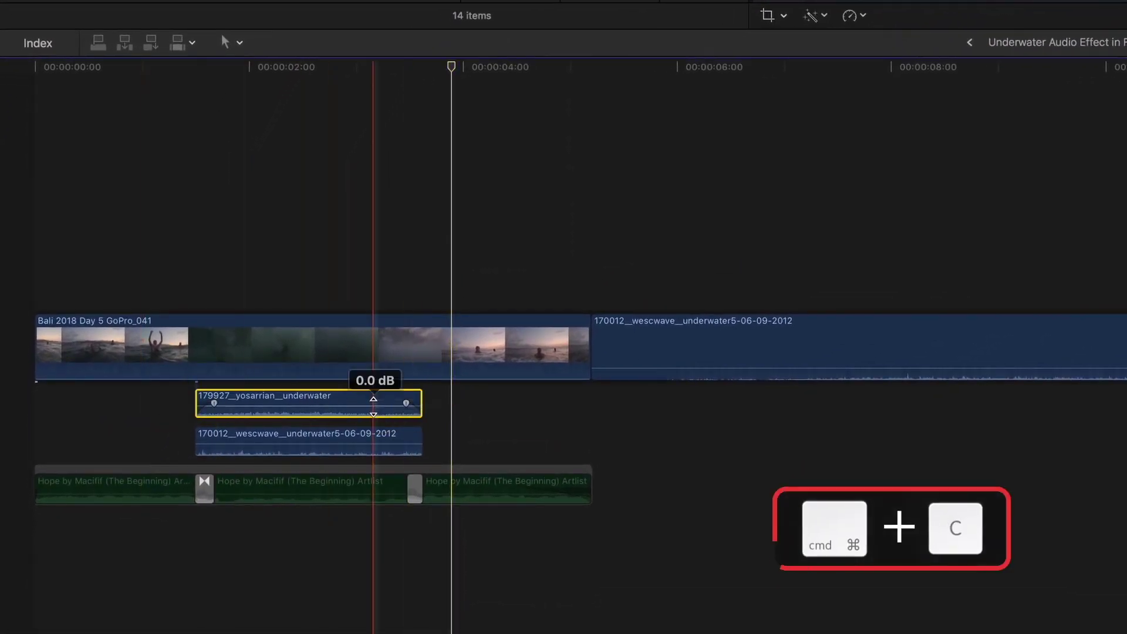
click(349, 447)
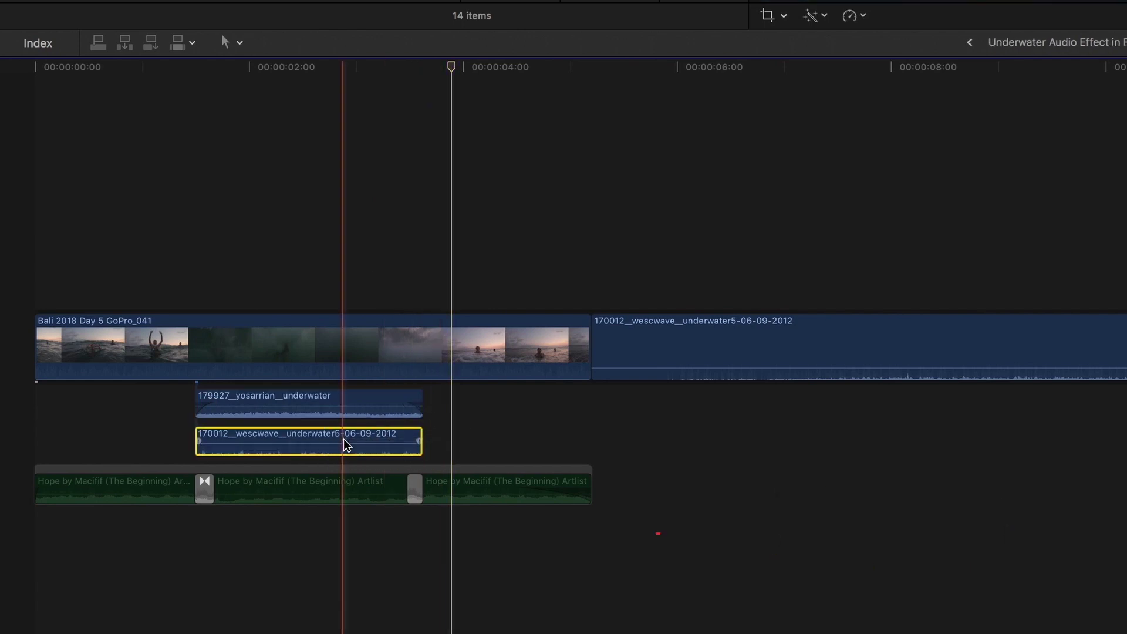
key(super+shift+v)
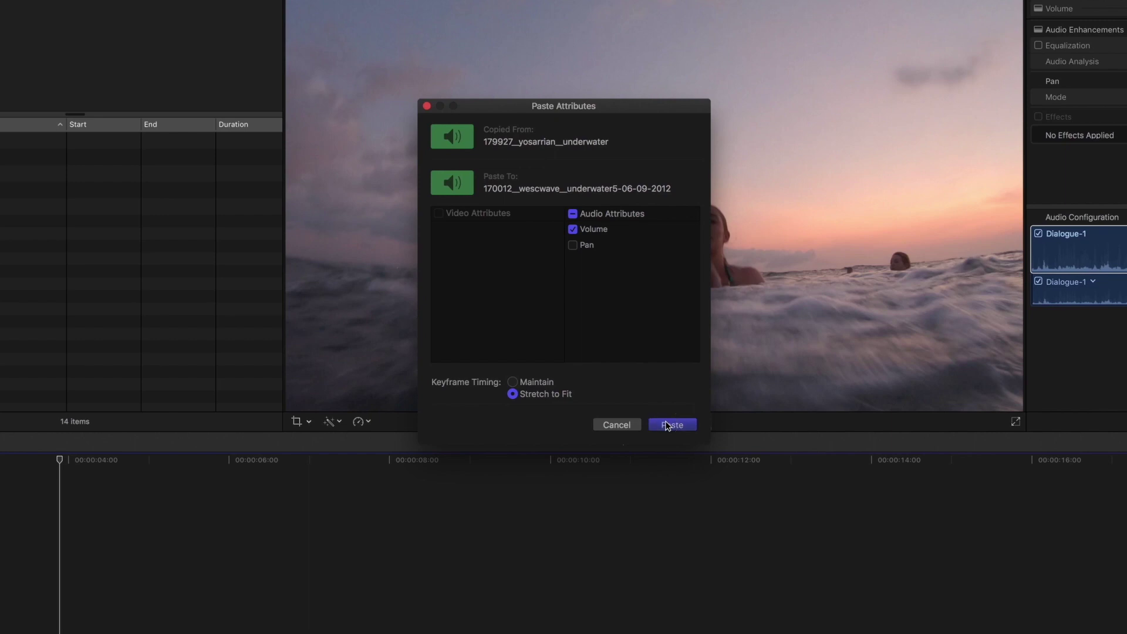
click(668, 425)
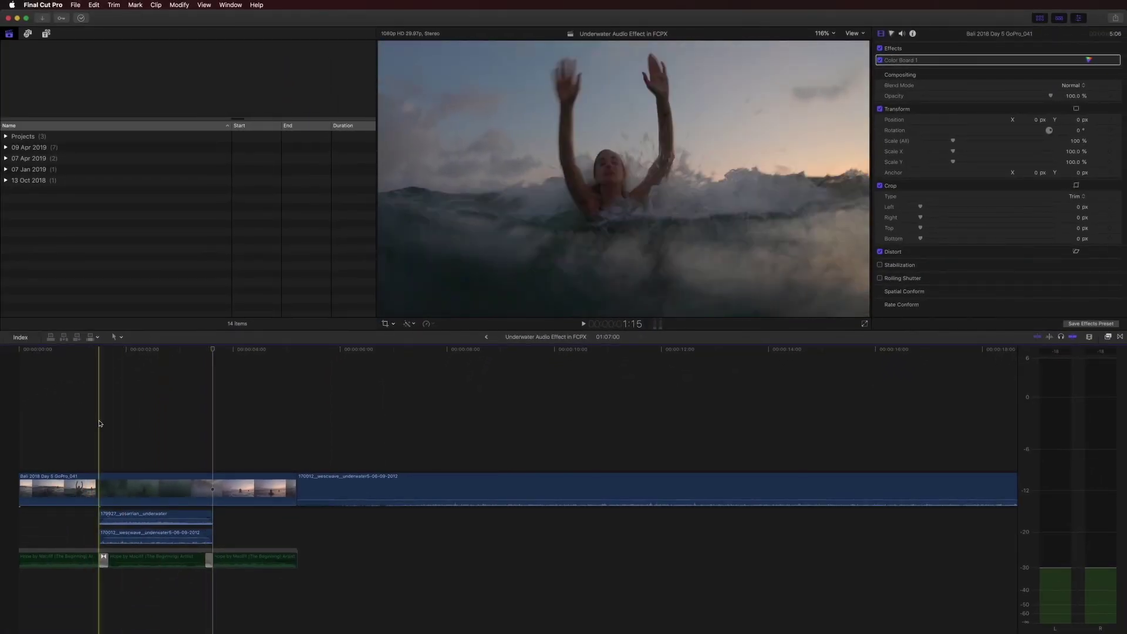
Re-enable the Hope music clips and delete the leftover long 170012 clip at the timeline's end.
key(space)
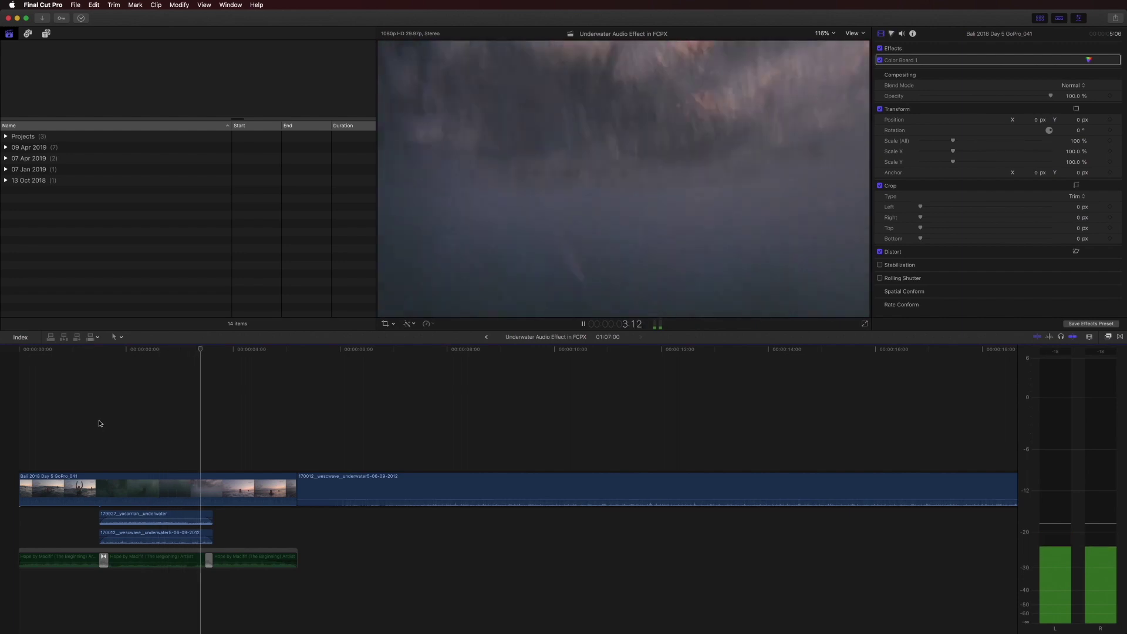
key(space)
click(45, 565)
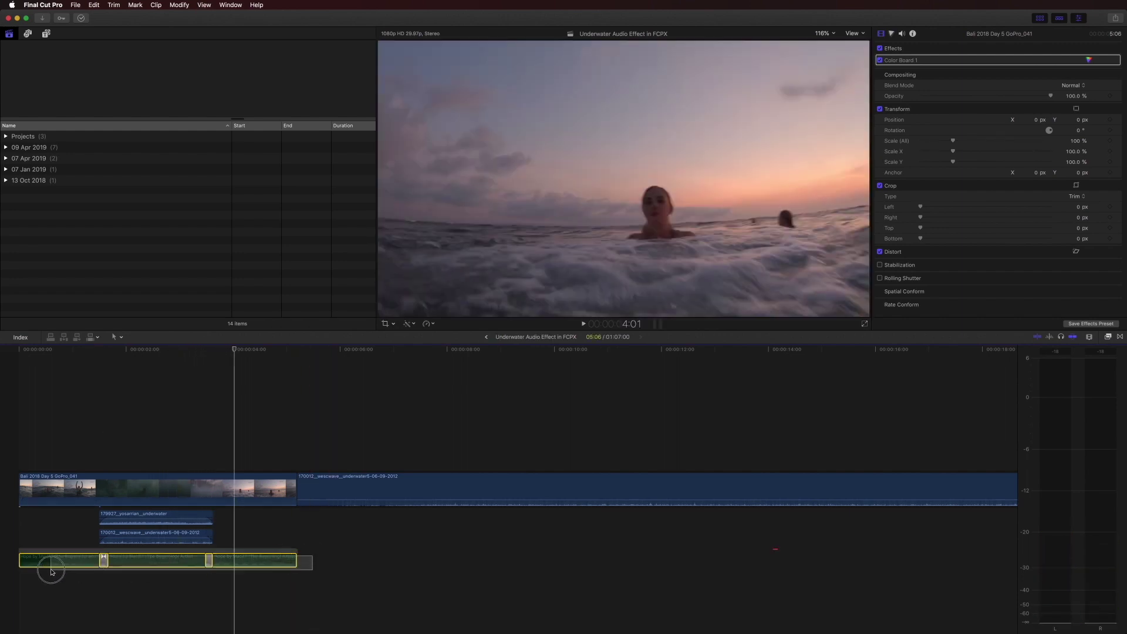
key(space)
key(v)
click(360, 486)
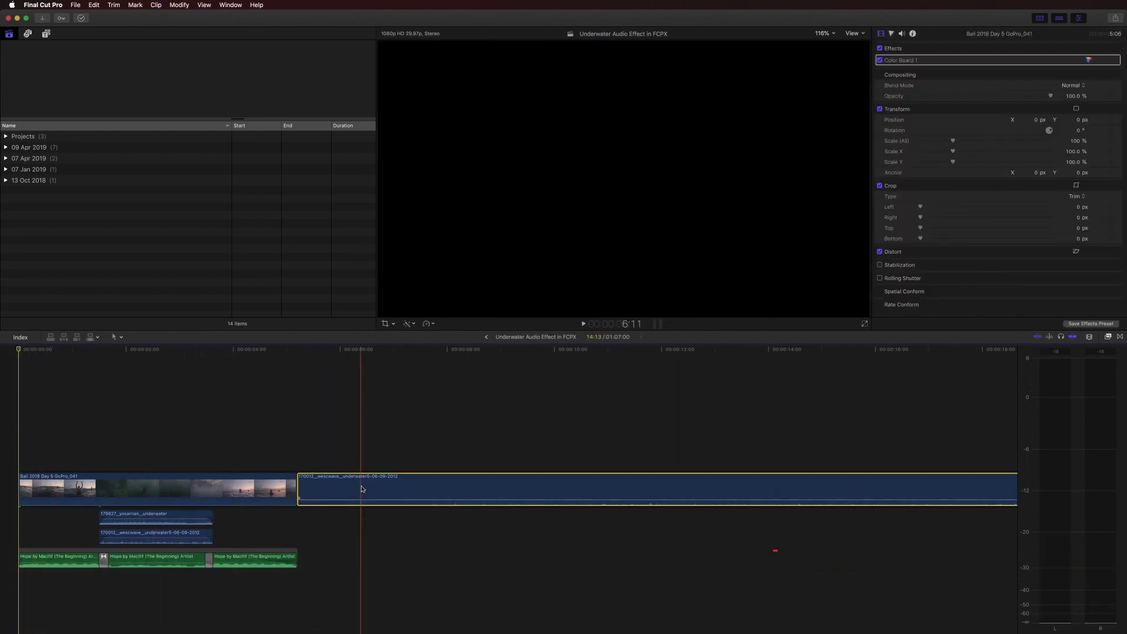
key(Delete)
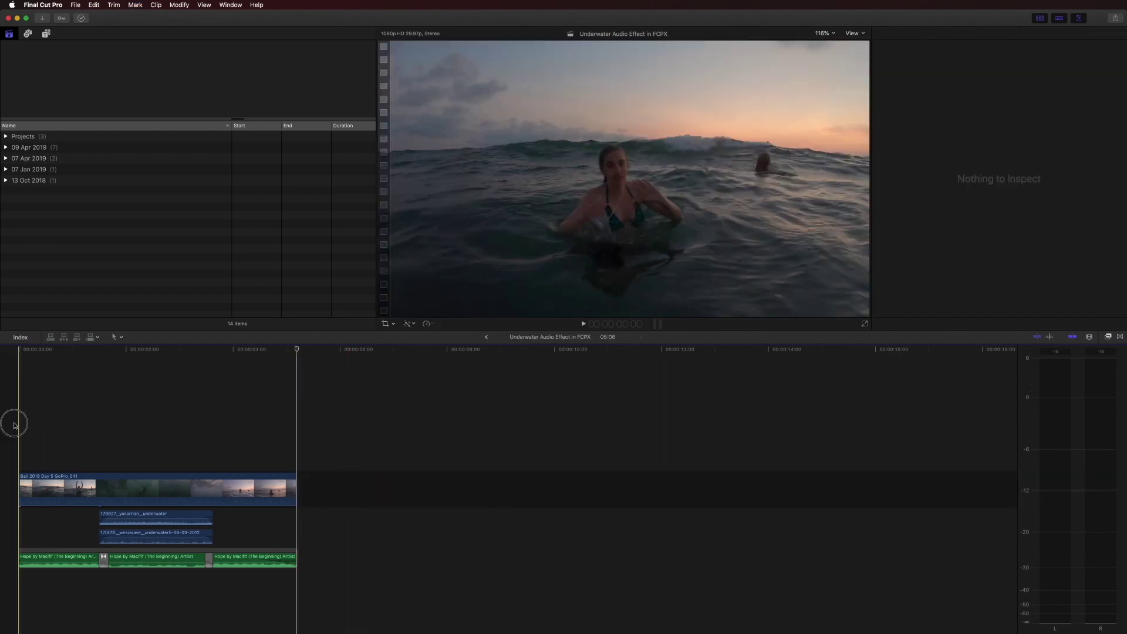
key(Home)
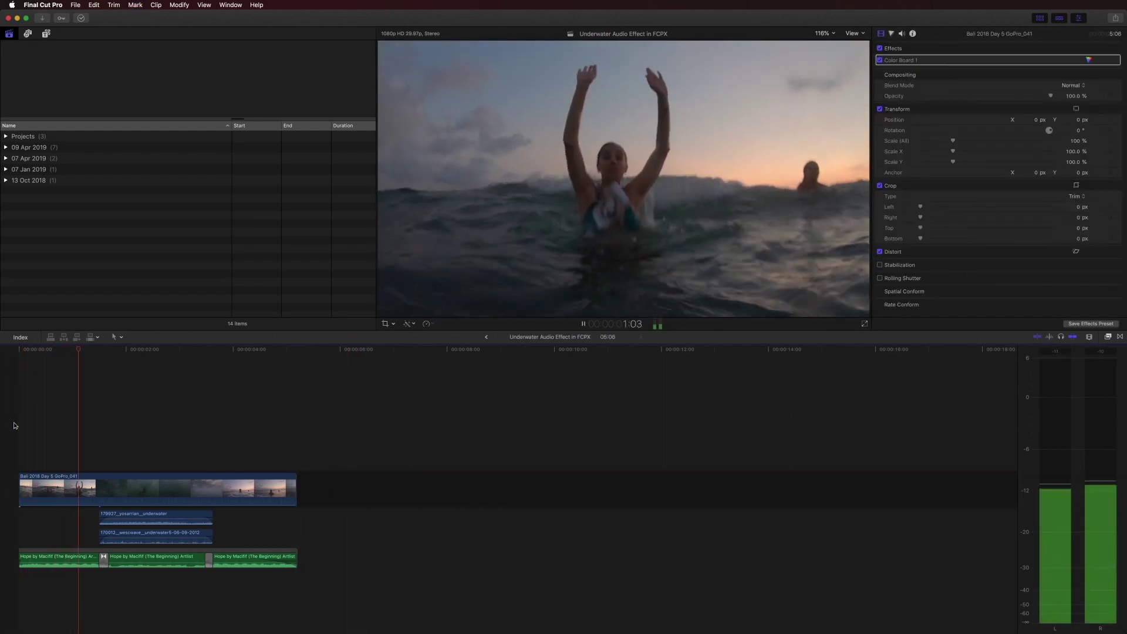